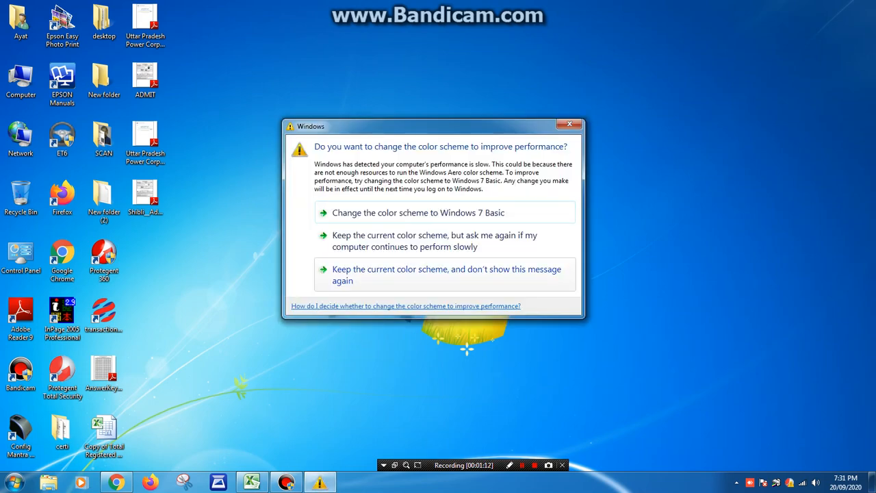
- Keep the current Windows color scheme without showing the message again, and switch to the open Excel workbook
left_click(446, 273)
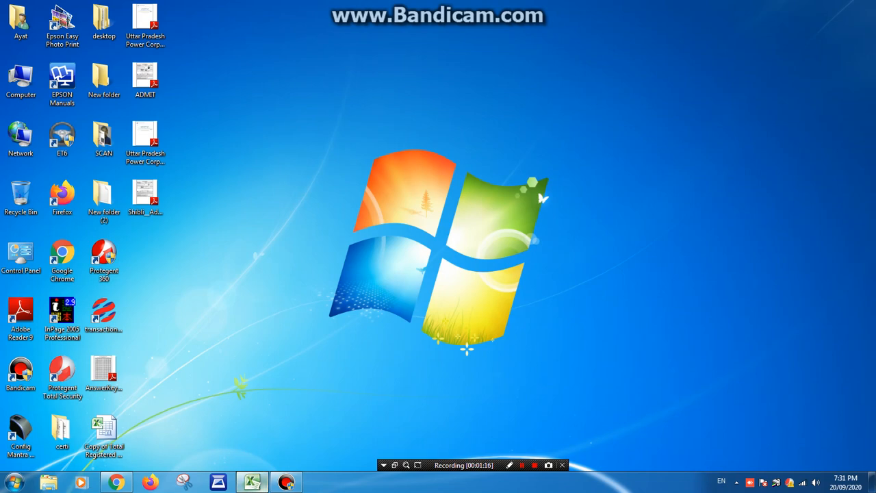
left_click(252, 482)
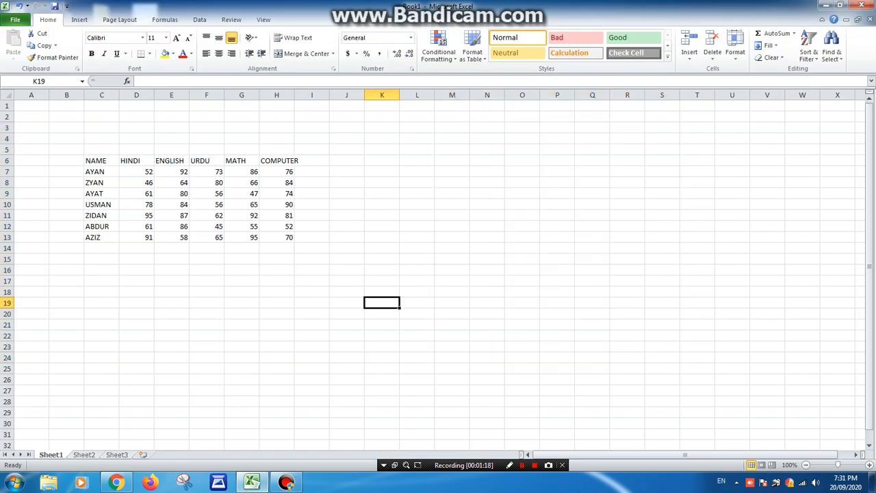
- Enter the labels V, H and L down cells M9 to M11
left_click(451, 193)
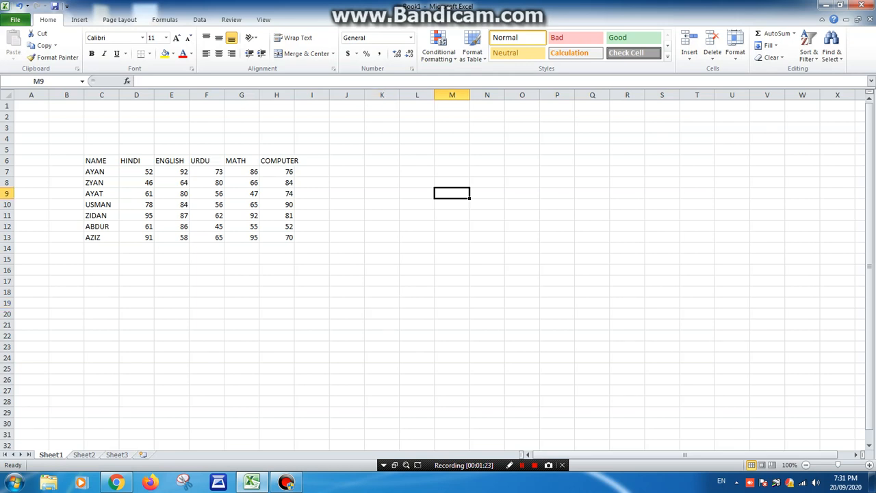
type("V")
key("BackSpace")
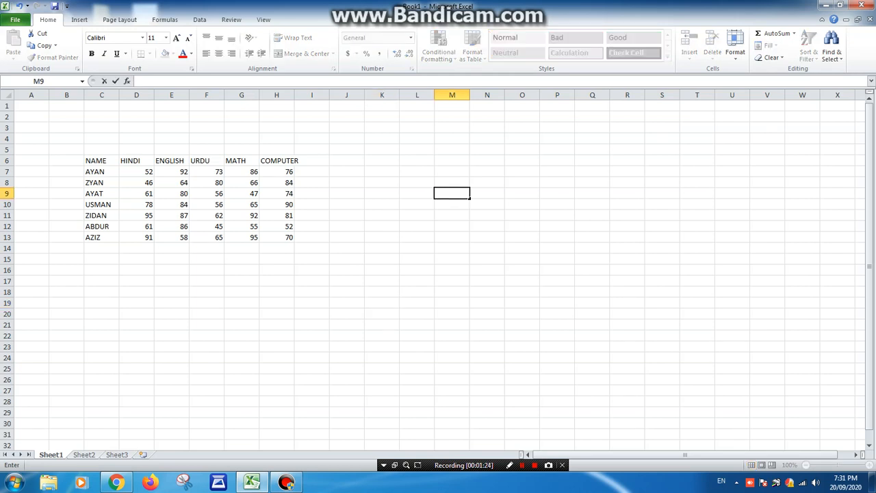
type("V")
key("Return")
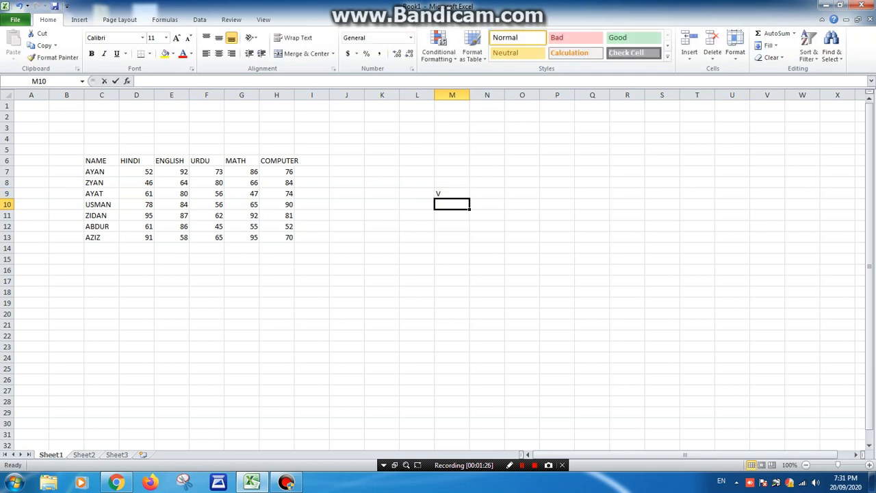
type("H")
key("Return")
type("L")
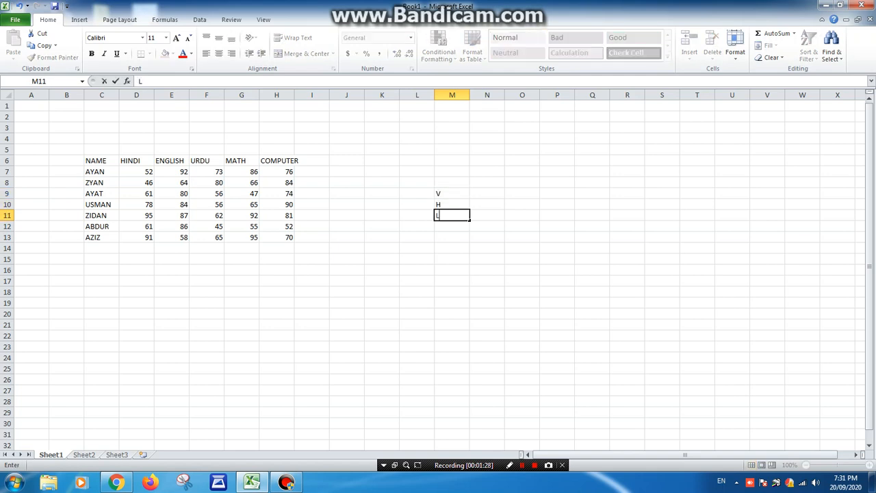
- Start a formula with =V in cell N9, browse the suggested functions down to VLOOKUP, and commit only =V
key("Up")
key("Up")
key("Right")
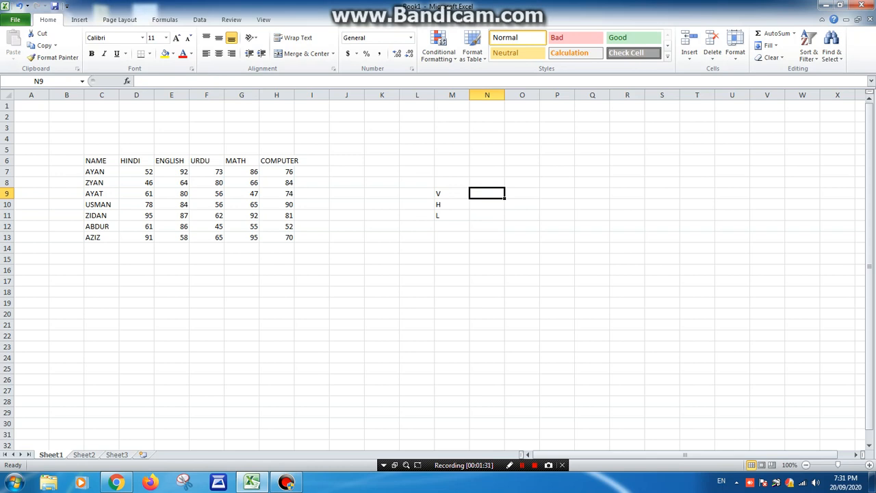
type("=")
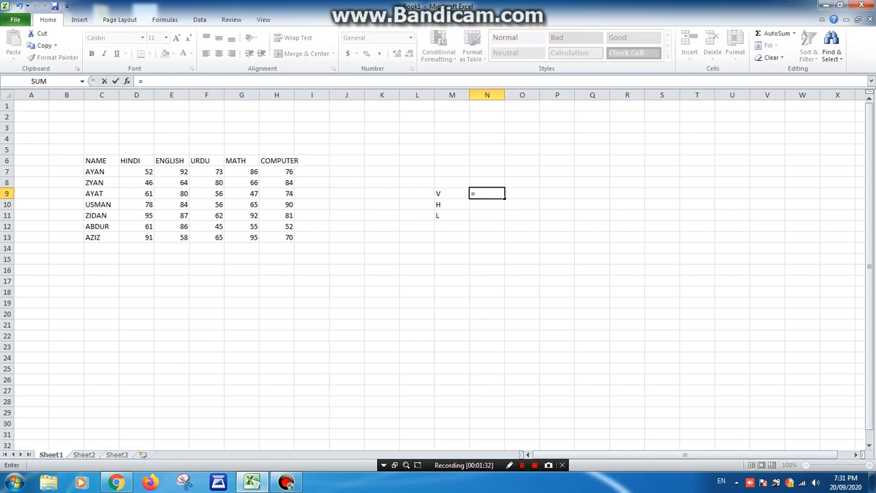
type("VOO")
key("BackSpace")
key("BackSpace")
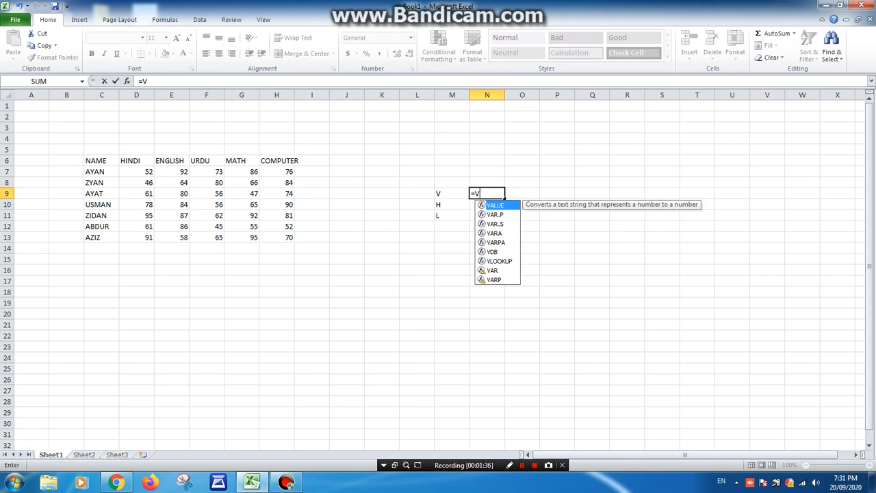
key("Down")
key("Down")
key("Down")
key("Down")
key("Down")
key("Down")
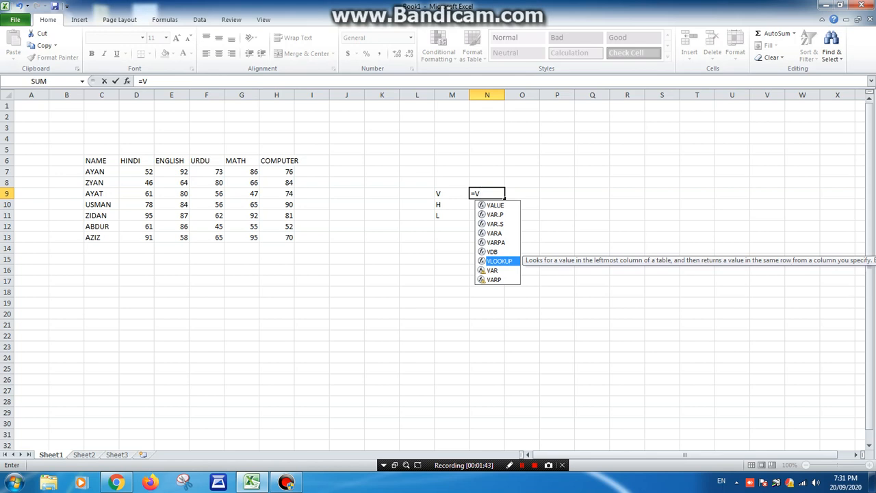
key("Escape")
key("Return")
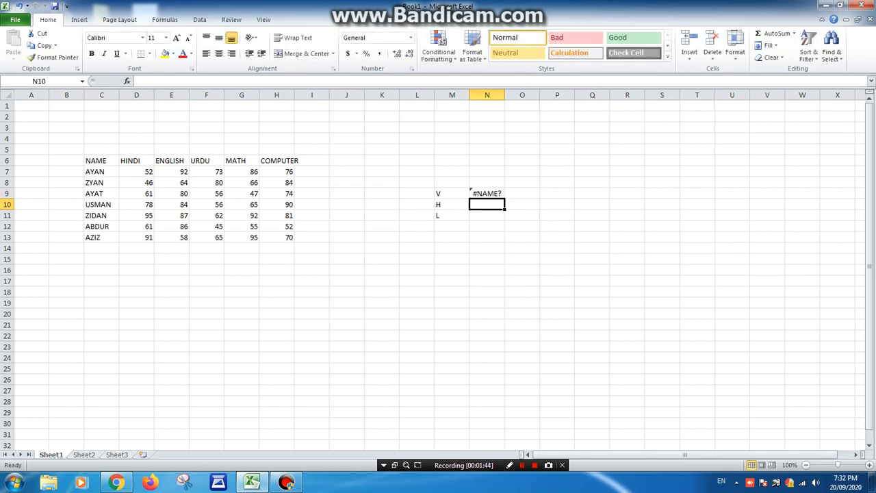
- Start a formula with =H in cell N10, browse the suggested functions down to HLOOKUP, and erase the entry
type("=H")
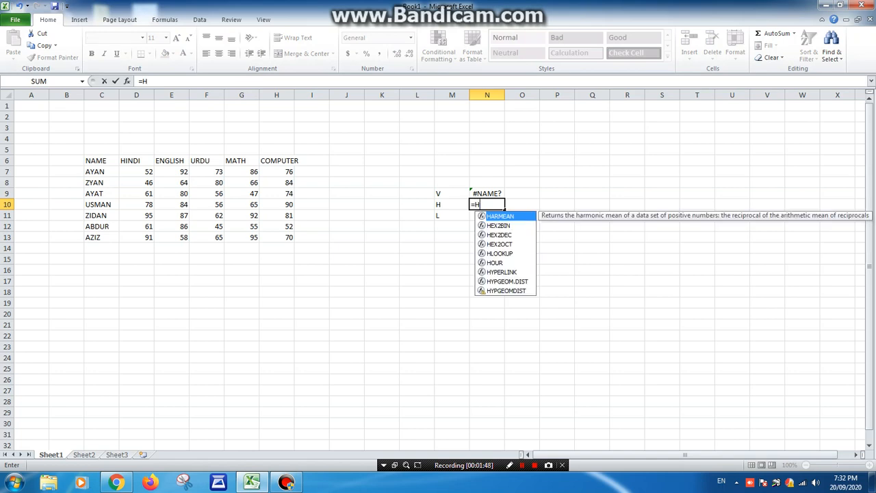
key("Down")
key("Down")
key("Down")
key("Down")
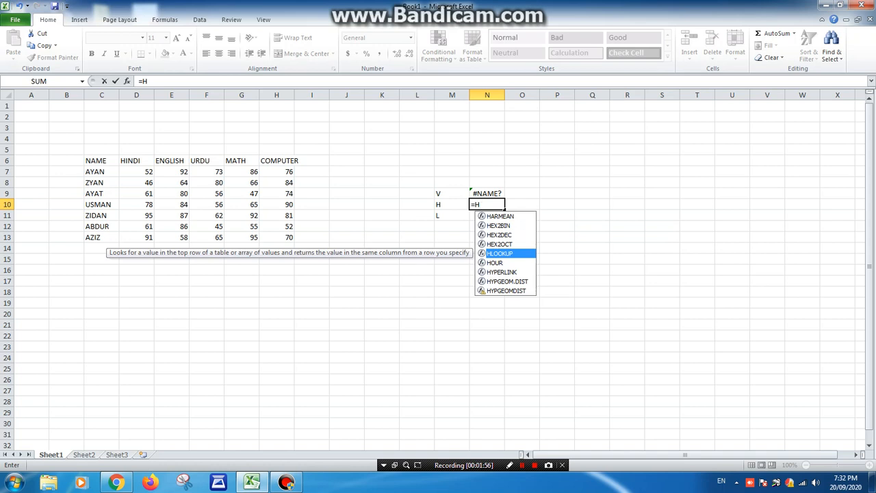
key("BackSpace")
key("BackSpace")
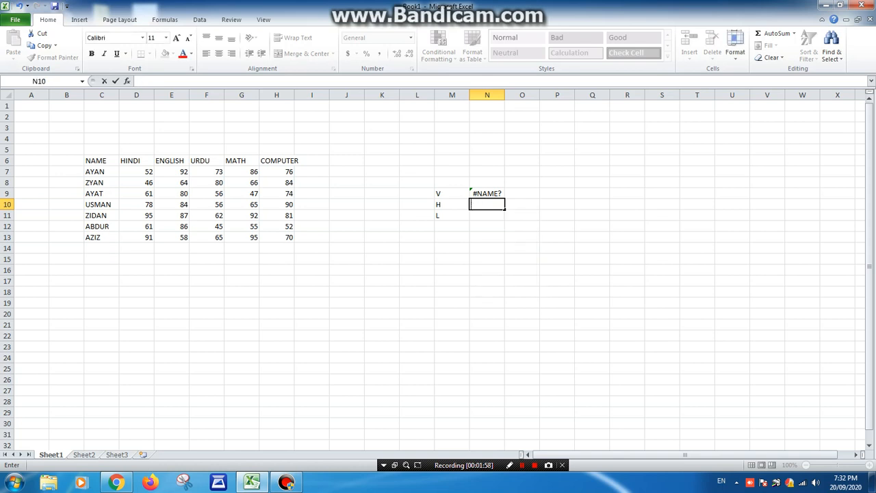
- Enter =LOO in cell N11 to bring up the LOOKUP function suggestion, and commit the partial entry
key("Return")
type("=LOO")
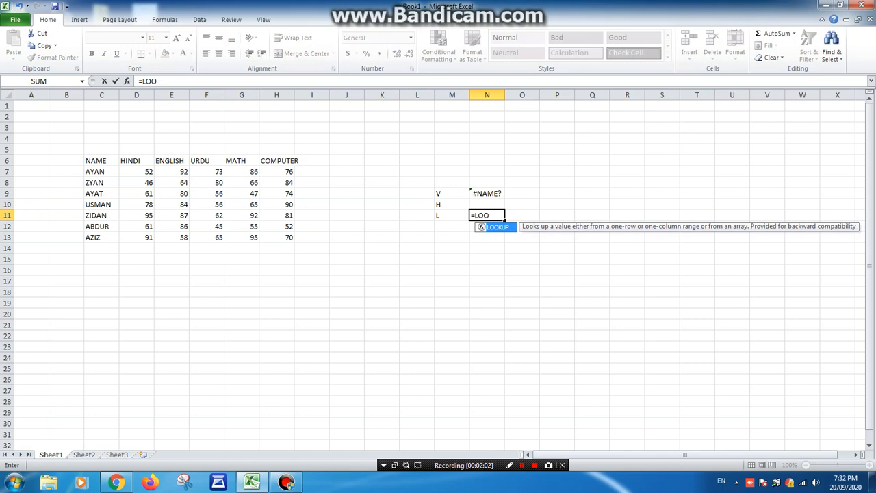
key("Return")
key("Return")
key("Return")
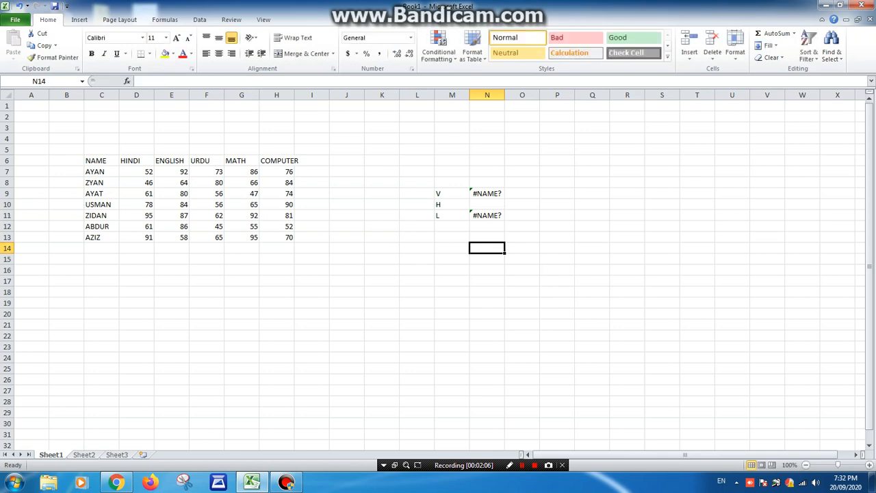
- Clear the test labels and formulas from the range M9:P13
left_click_drag(451, 194, 555, 237)
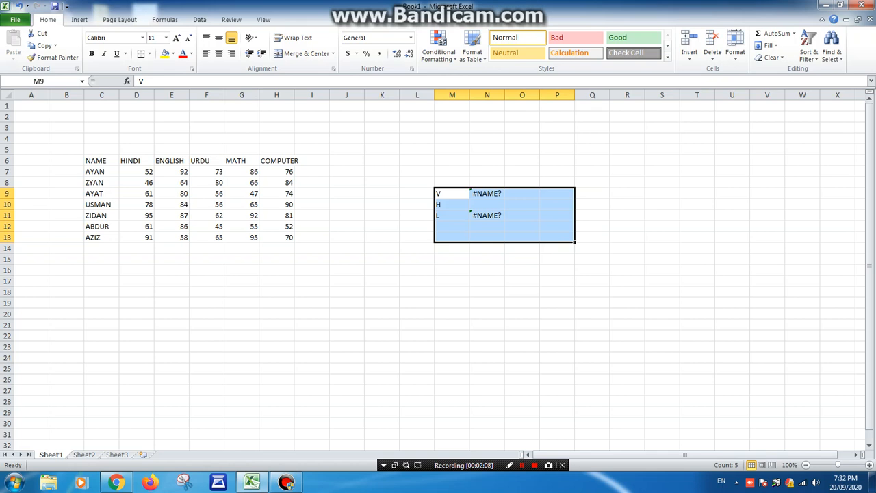
key("Delete")
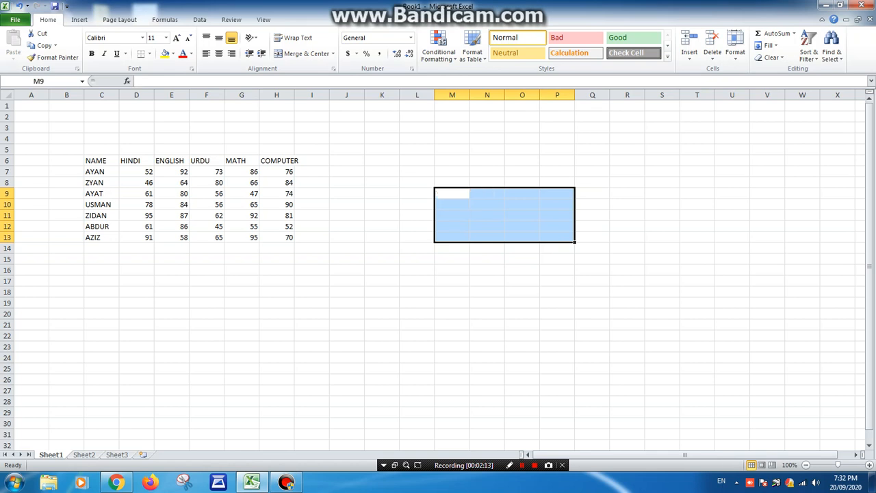
key("Left")
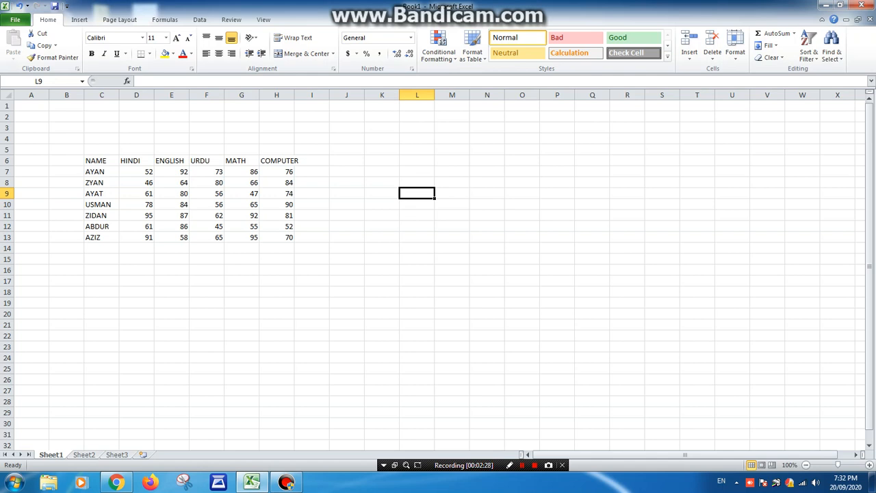
- Enter V, LOOK and UP in separate cells down L7 to L9
left_click(416, 171)
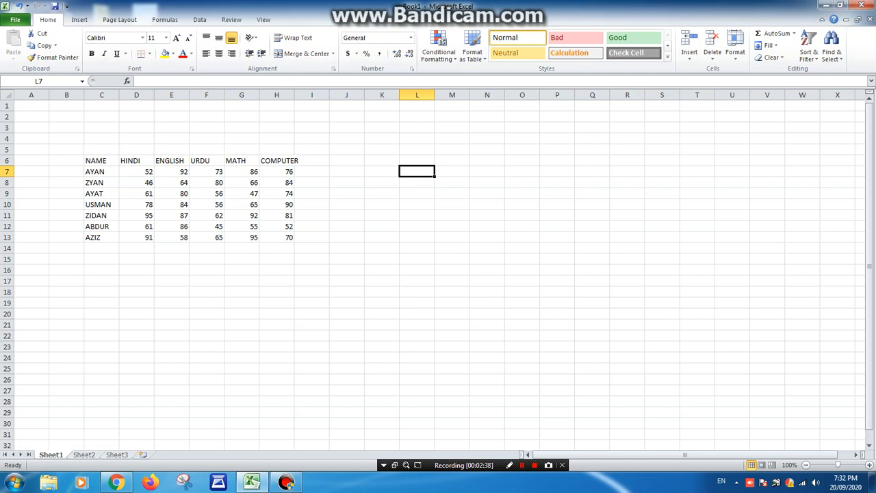
left_click(522, 465)
type("V")
key("Return")
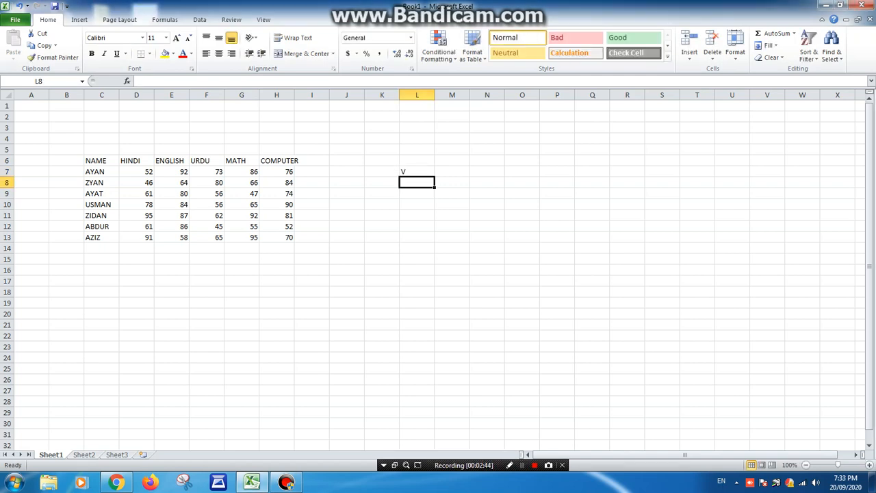
type("LOOO")
key("BackSpace")
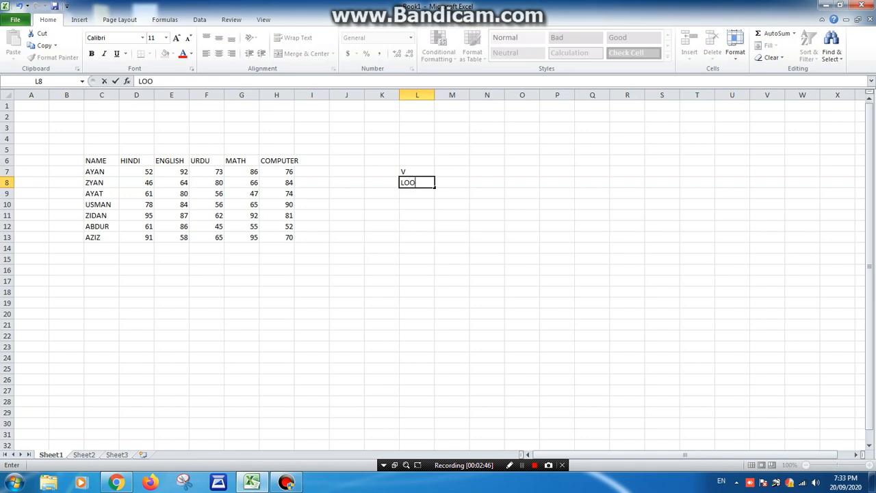
type("K")
key("Return")
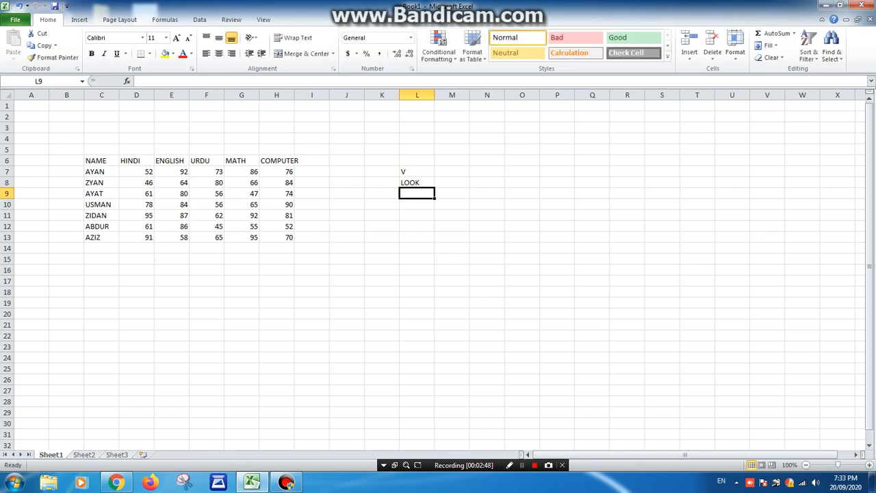
type("UP")
key("Return")
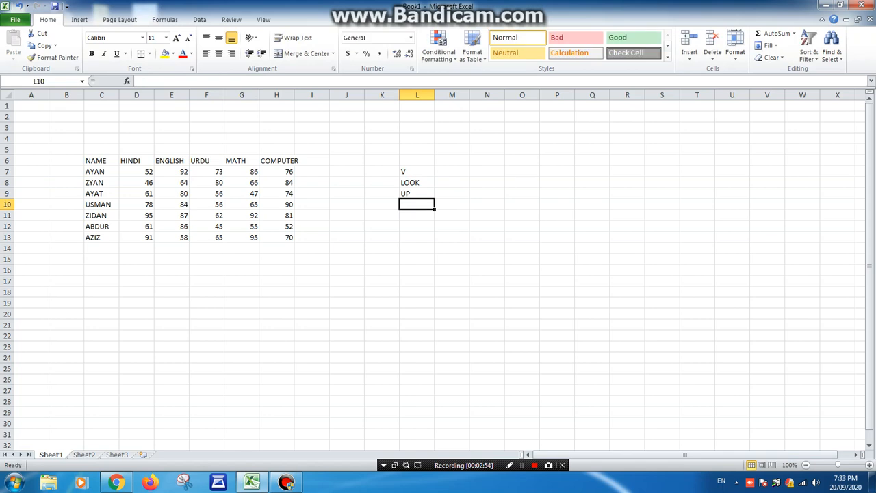
- Delete the V, LOOK and UP entries from cells L7 to L9
key("Up")
key("Up")
key("Up")
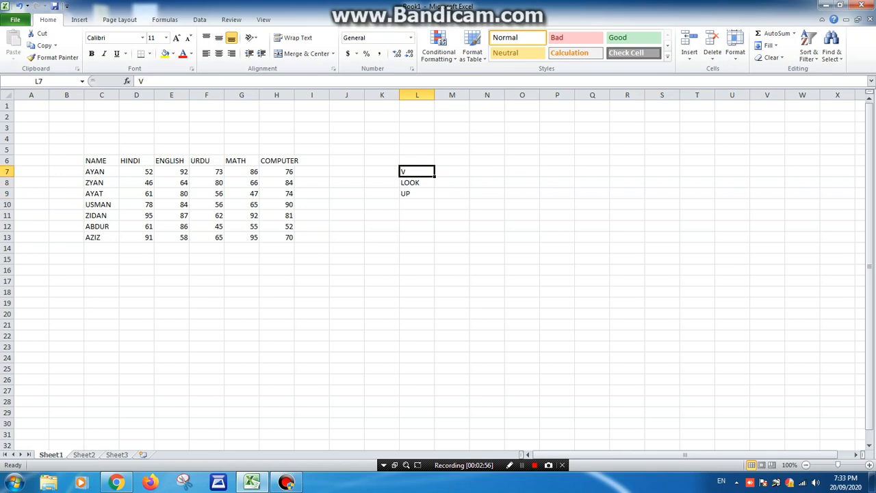
key("Down")
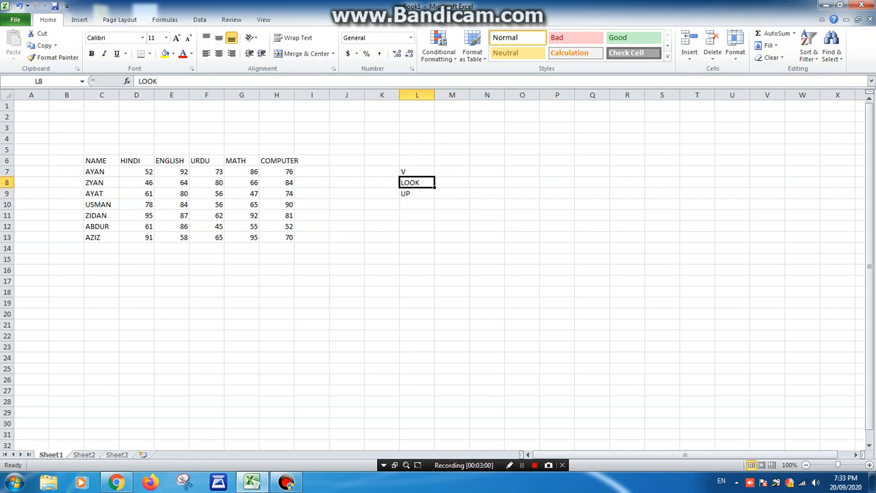
key("Up")
key("Delete")
key("Down")
key("Delete")
key("Down")
key("Delete")
- Examine the marks table's subject headers from NAME to COMPUTER and the first student's marks in row 7
key("Left")
key("Left")
key("Left")
key("Left")
key("Left")
key("Left")
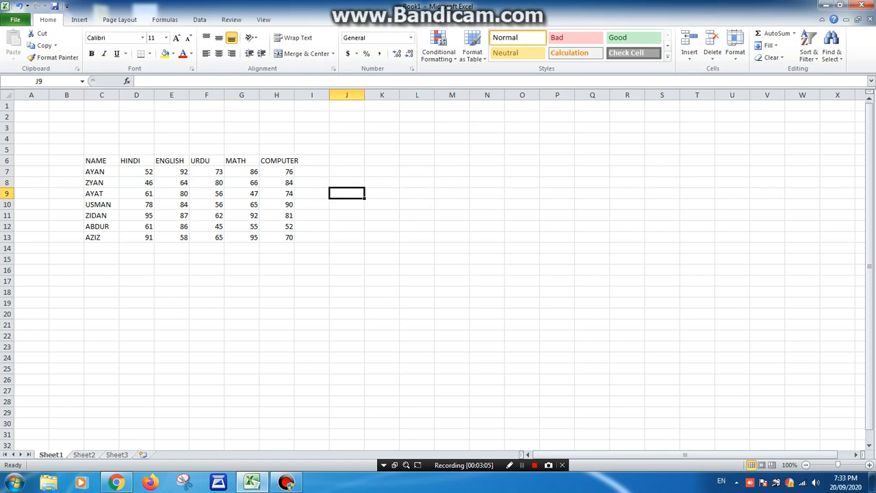
key("Left")
key("Left")
key("Left")
key("Left")
key("Up")
key("Right")
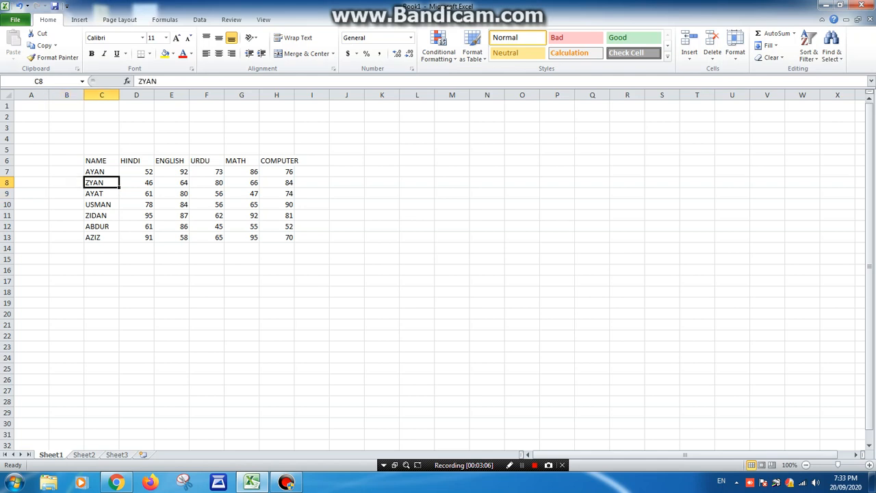
key("Up")
key("Up")
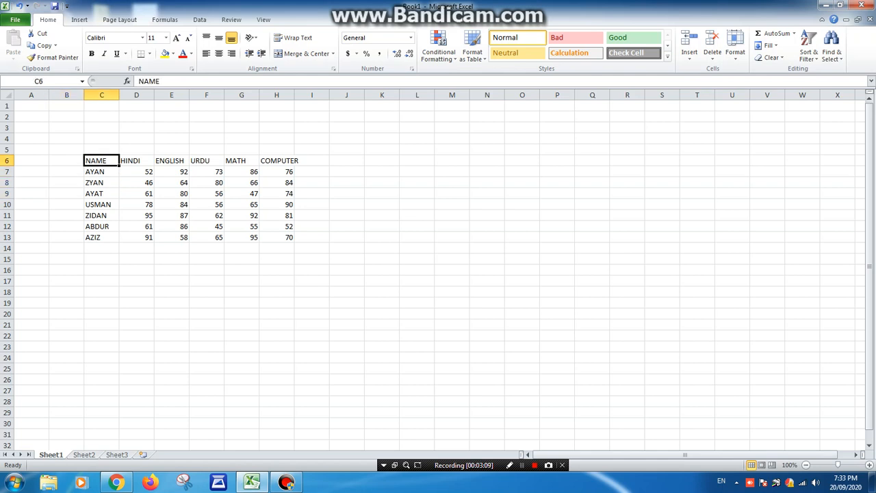
key("Right")
key("Right")
key("Right")
key("Right")
key("Right")
key("Down")
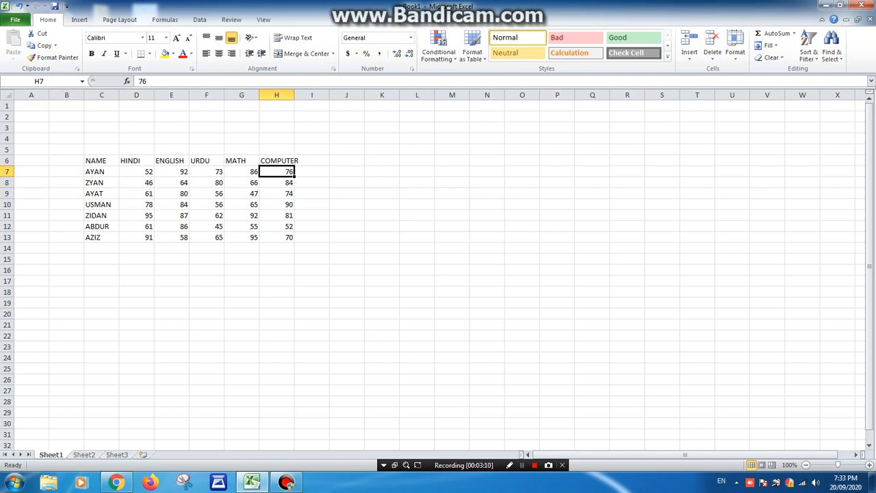
key("Left")
key("Left")
key("Left")
key("Left")
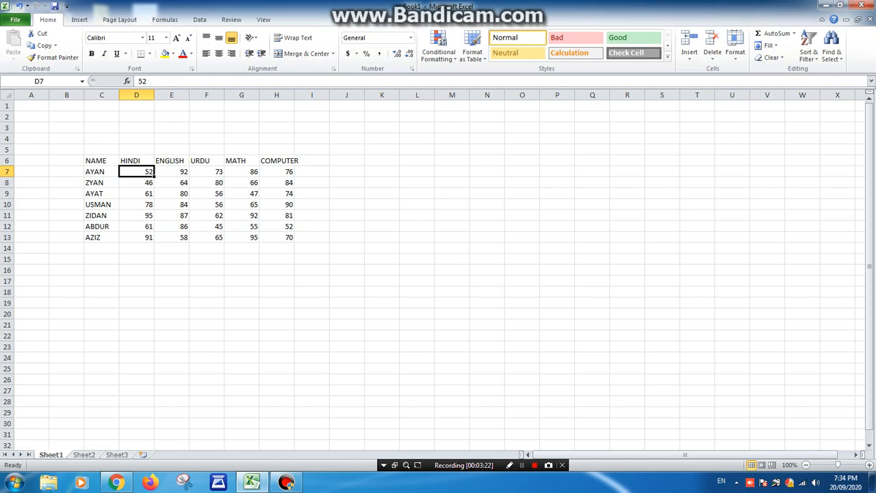
key("ctrl+f")
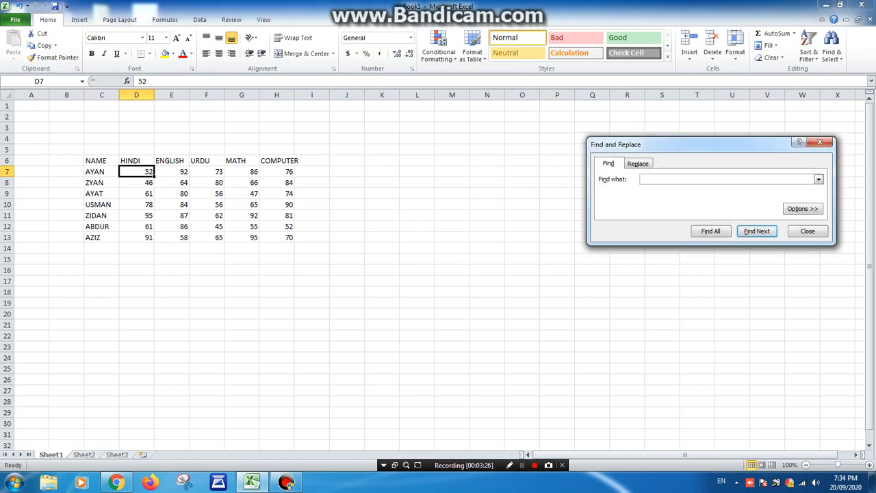
key("Escape")
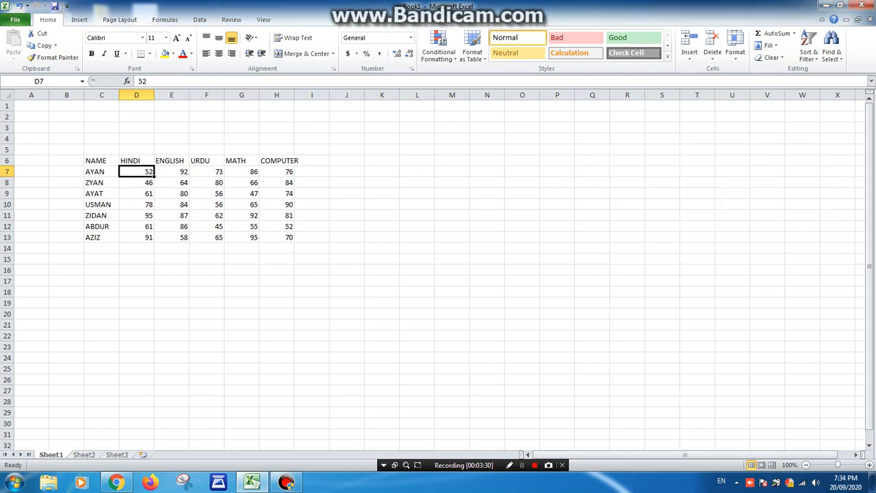
key("Right")
key("Right")
key("Right")
key("Right")
key("Right")
key("Right")
key("Right")
key("Right")
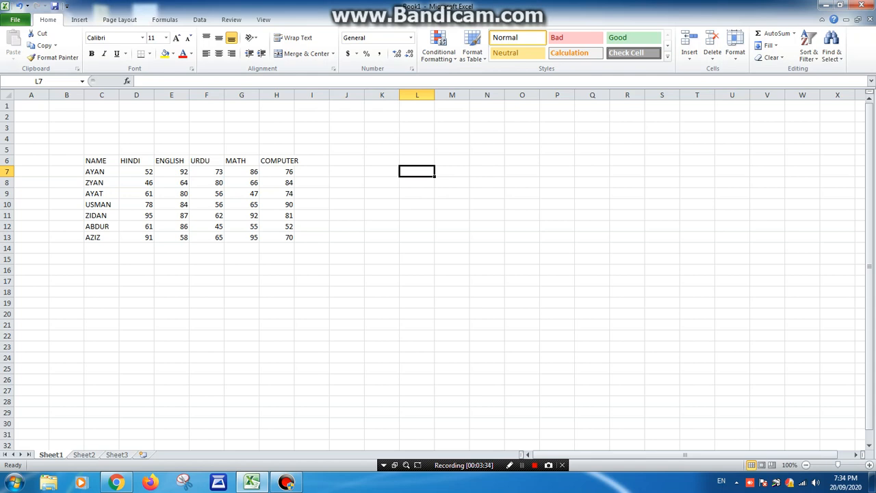
- Copy the name column C6:C13 from the marks table and paste it starting at cell L7
left_click_drag(96, 160, 95, 237)
right_click(95, 203)
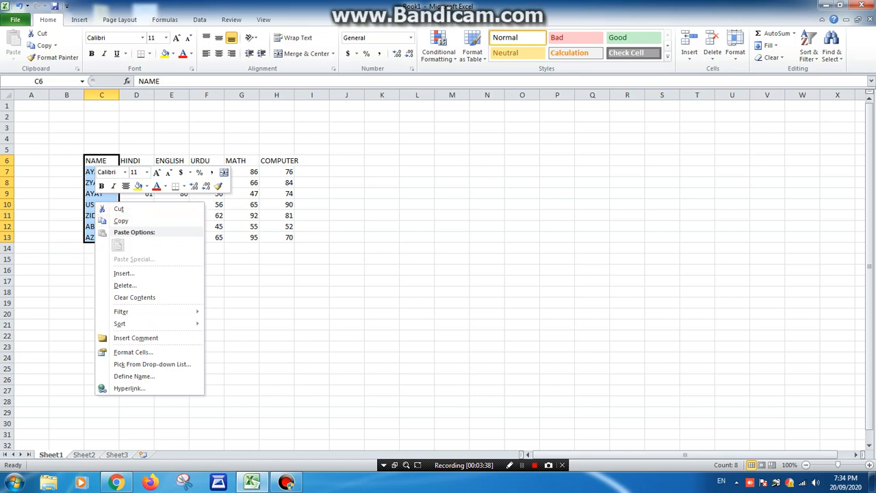
left_click(120, 220)
left_click(417, 171)
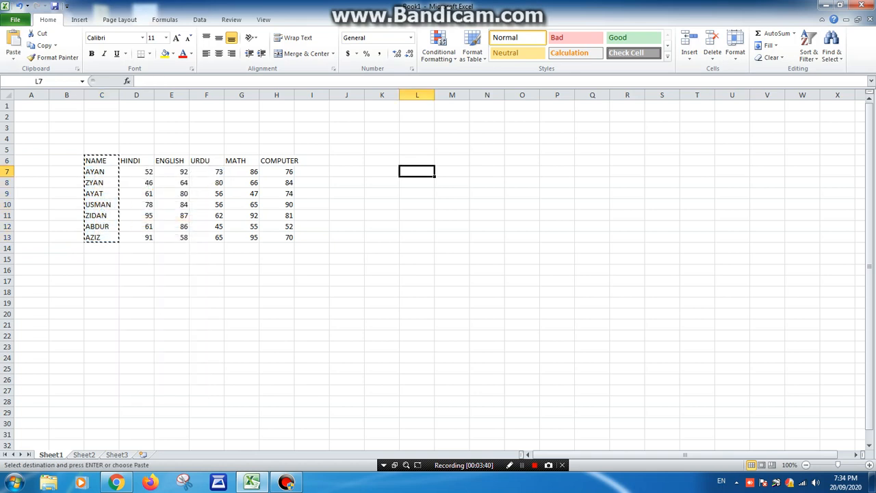
key("Return")
left_click(136, 161)
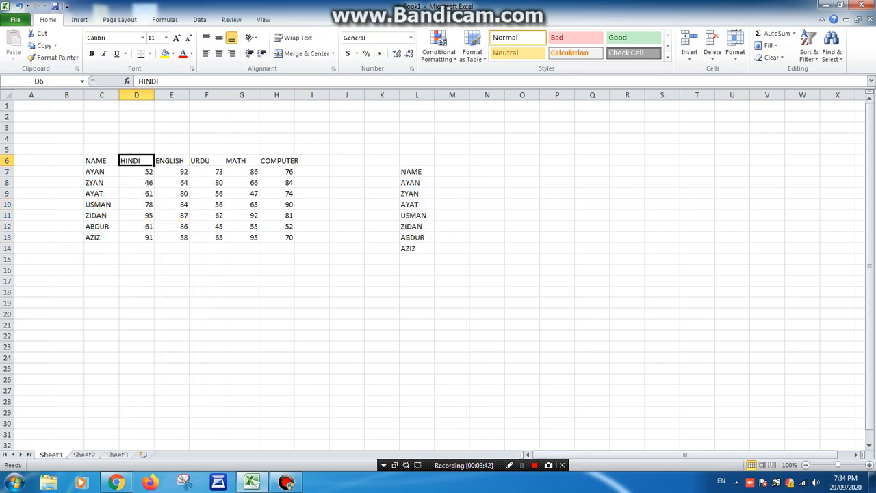
left_click(452, 161)
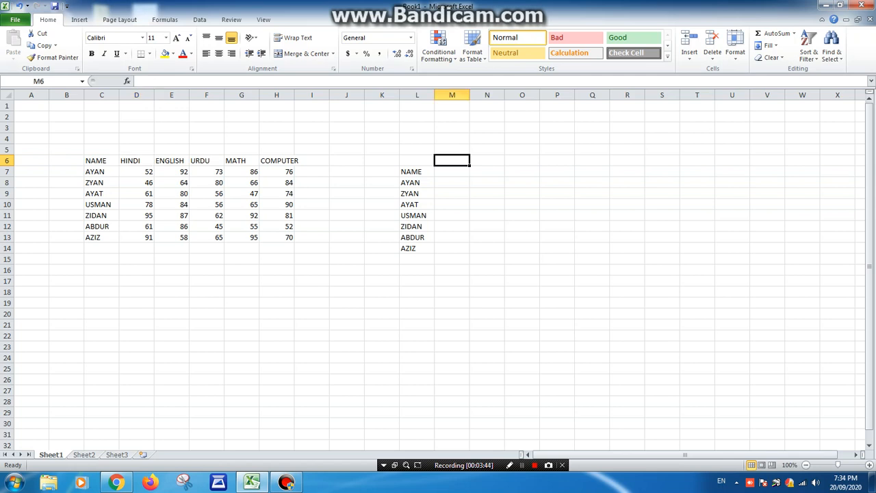
left_click(207, 161)
left_click(277, 161)
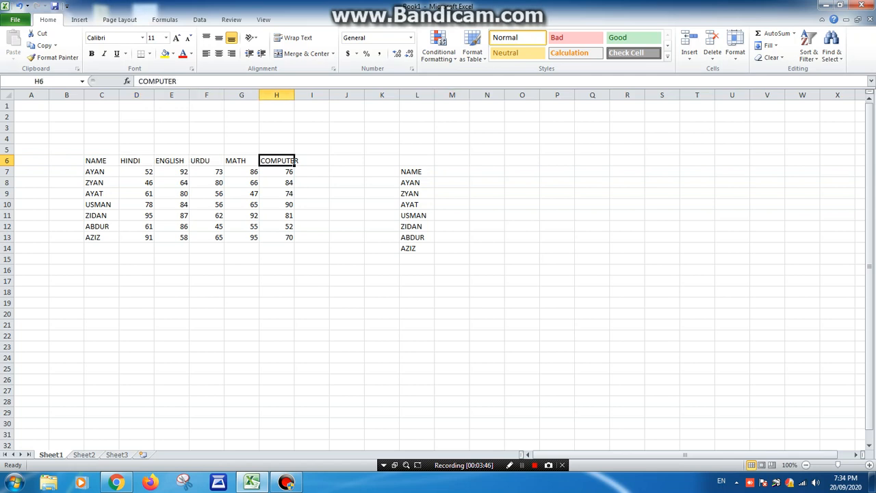
key("ctrl+c")
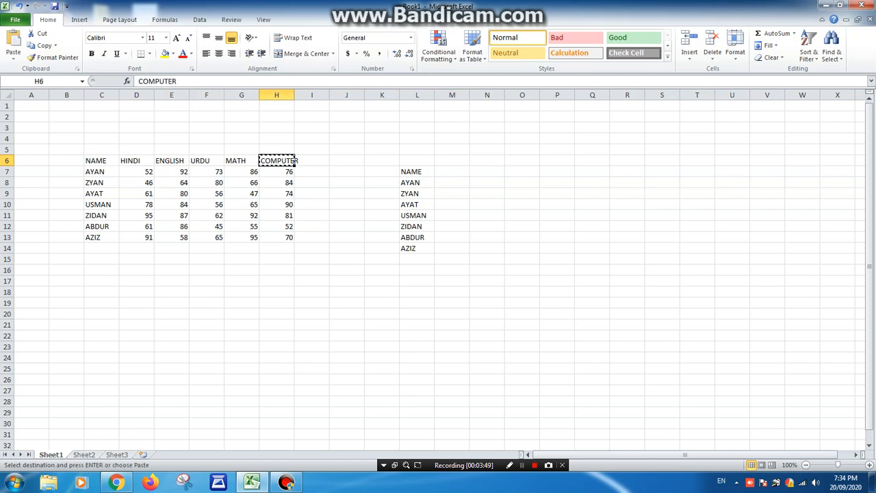
left_click_drag(136, 161, 277, 161)
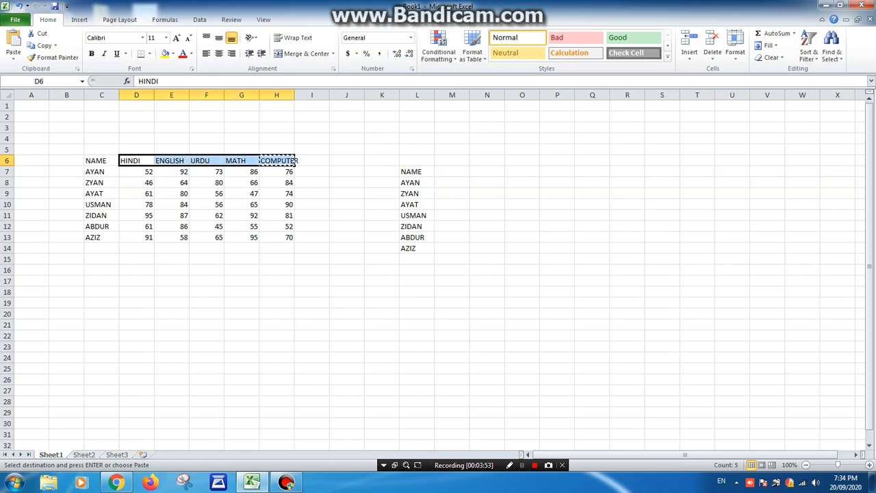
left_click(522, 465)
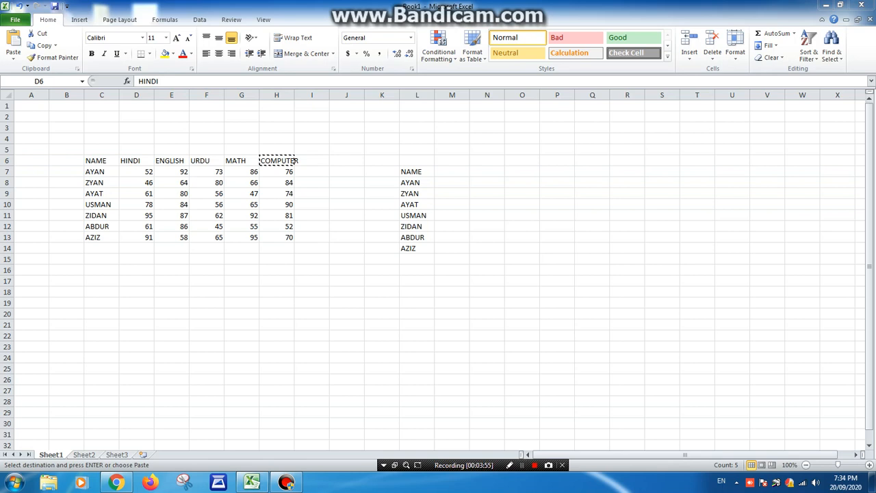
- Copy the subject headers HINDI to COMPUTER from D6:H6 and paste them starting at M7, beside the copied NAME header
left_click_drag(136, 161, 278, 162)
right_click(218, 162)
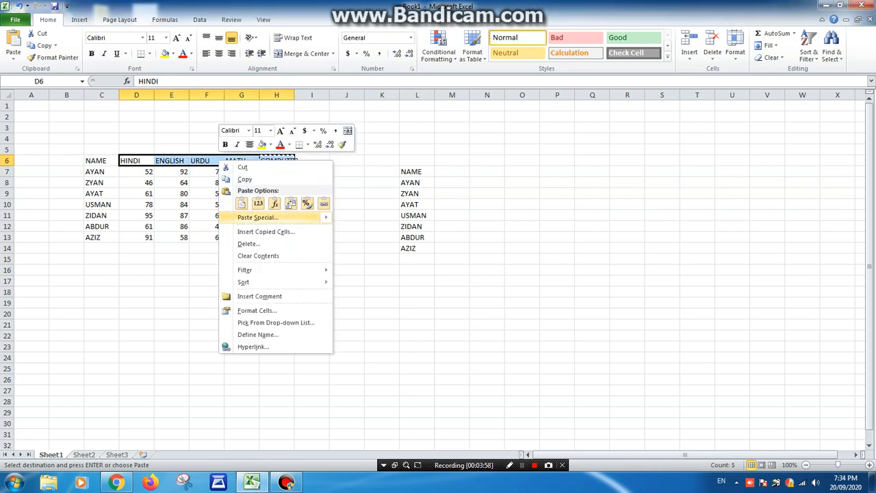
left_click(244, 179)
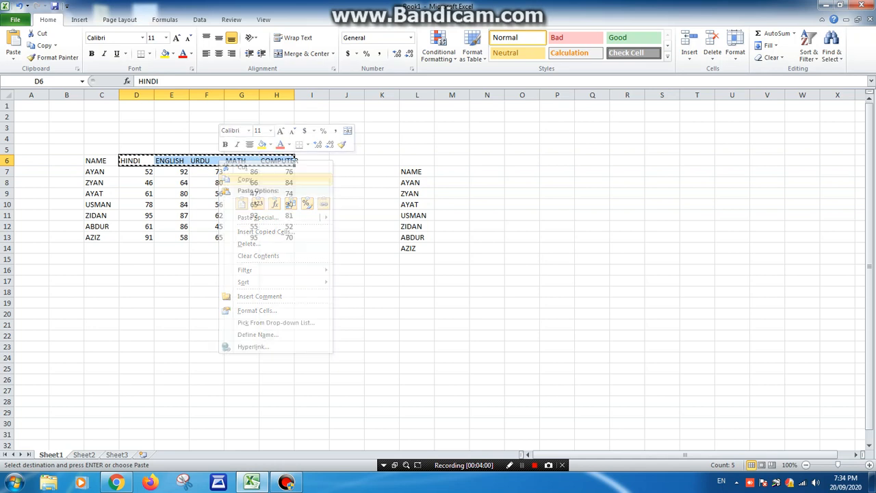
left_click(452, 171)
key("Return")
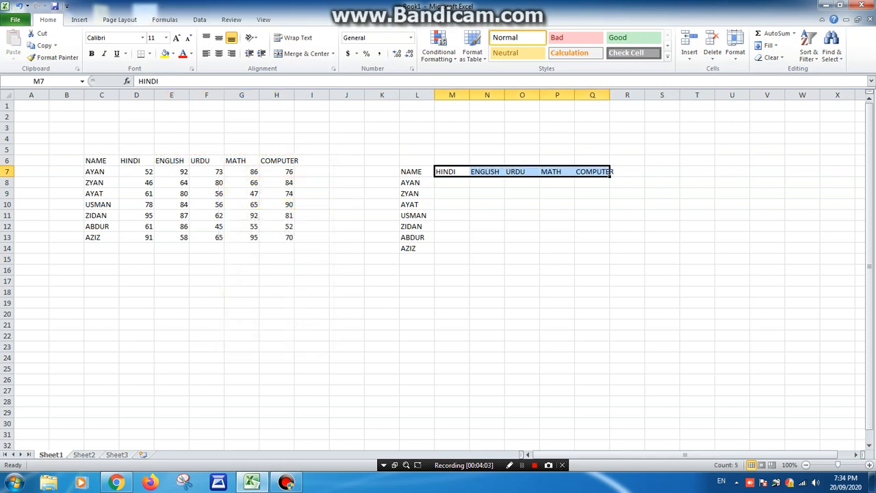
left_click(487, 183)
left_click(451, 194)
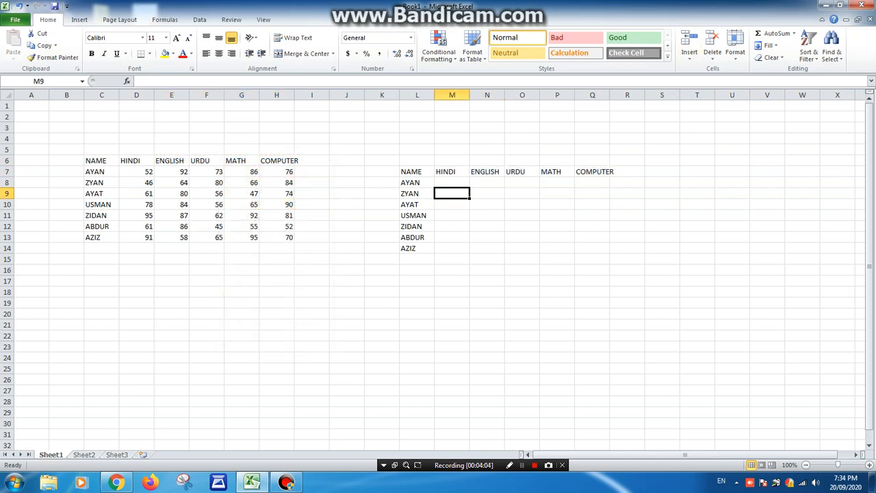
left_click(451, 183)
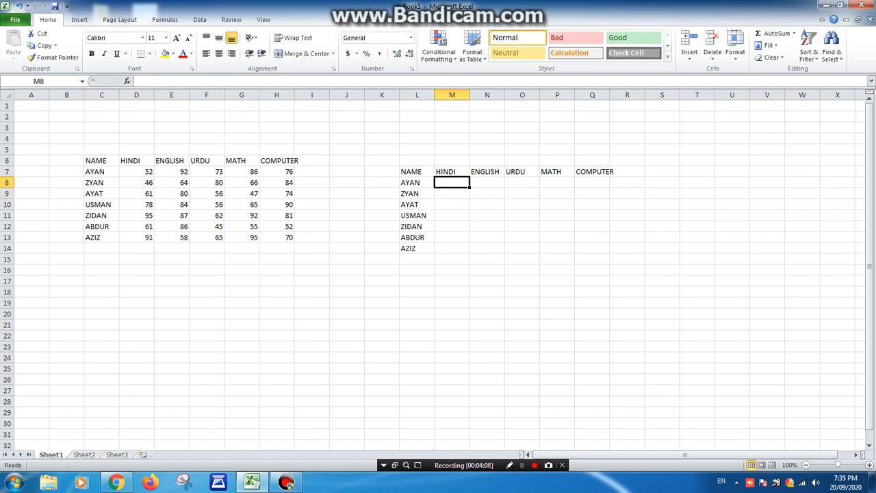
left_click(452, 215)
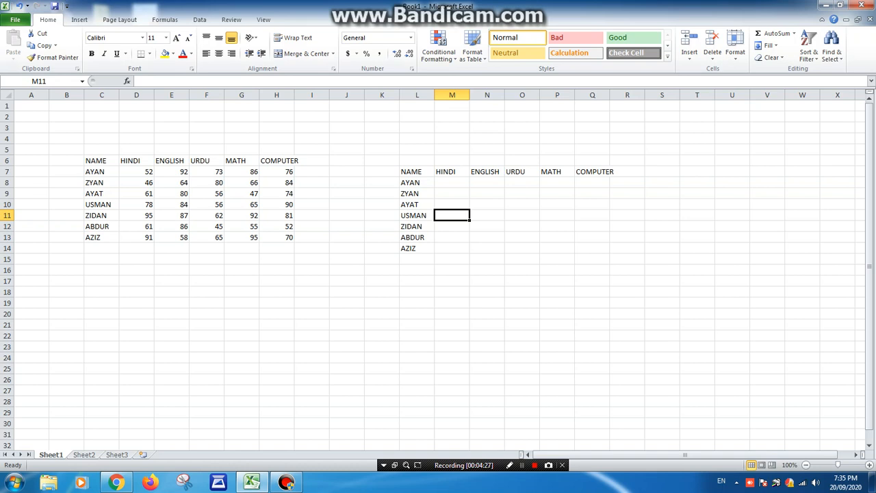
- Start a VLOOKUP formula in cell Q11, in the COMPUTER column of the new table
left_click(592, 216)
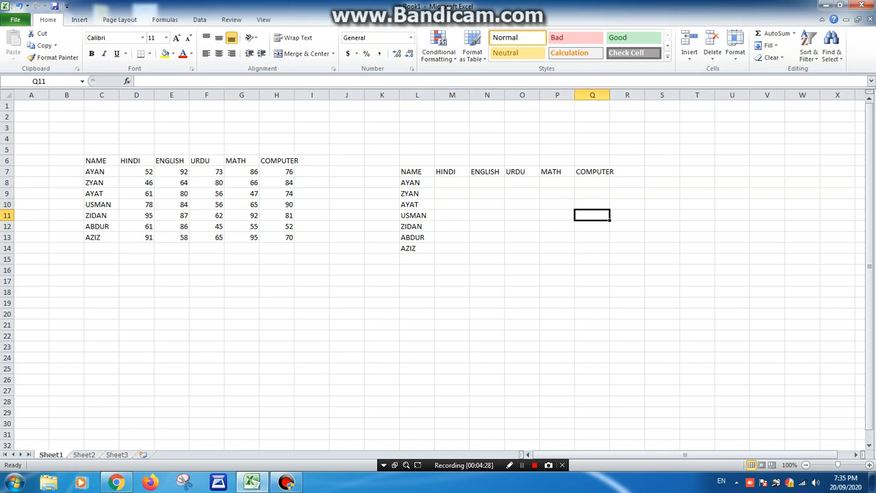
type("[")
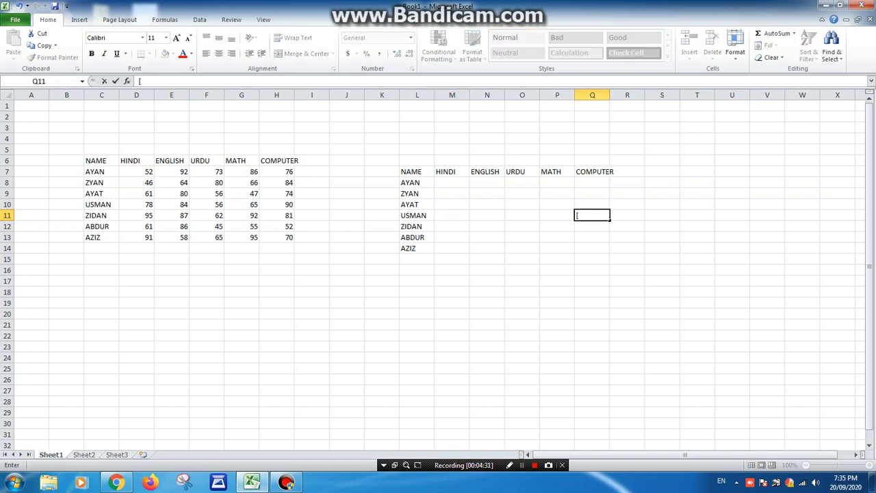
key("BackSpace")
type("=")
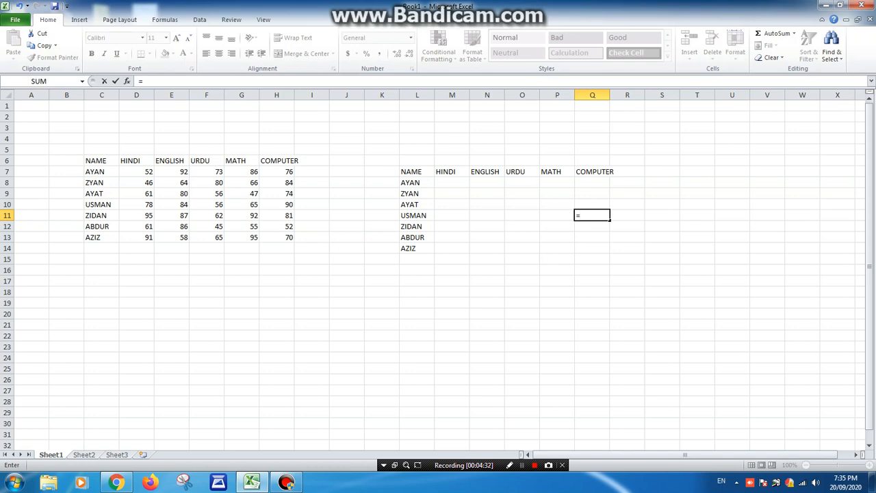
type("VOO")
key("BackSpace")
key("BackSpace")
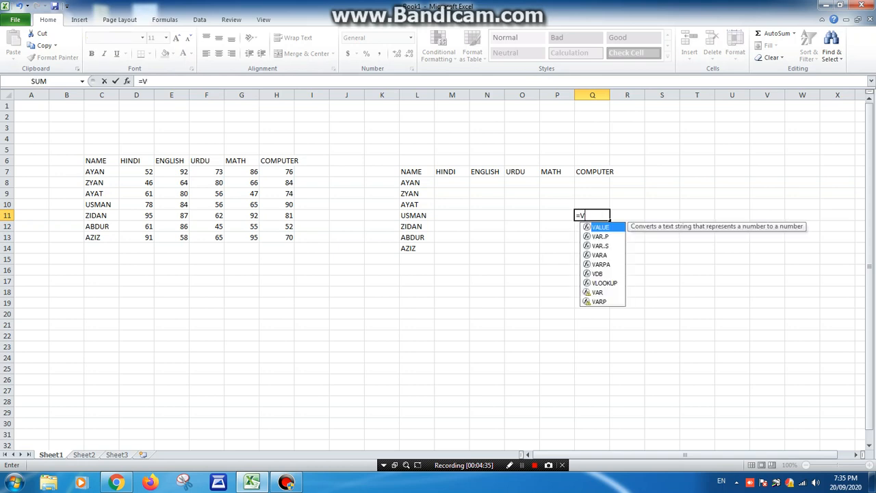
key("Down")
key("Down")
key("Down")
key("Down")
key("Down")
key("Down")
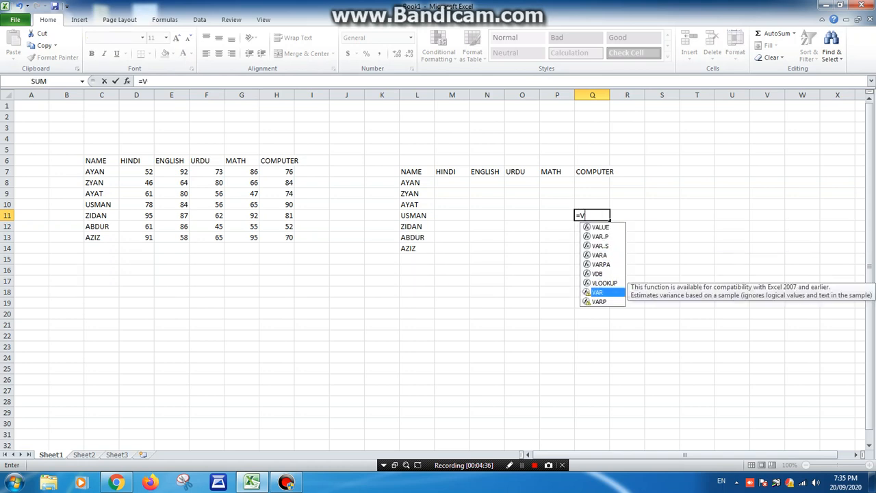
key("Tab")
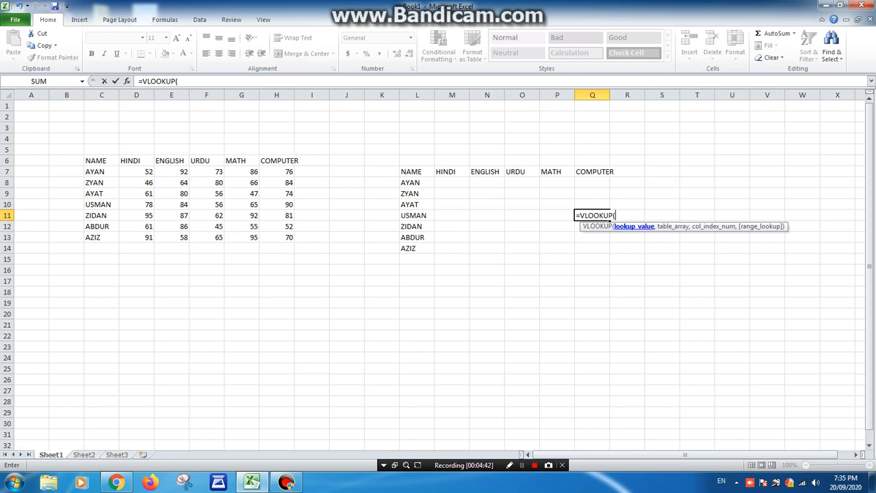
- Set the VLOOKUP lookup value to L11 and its table array to the marks table C6:H13
left_click(416, 216)
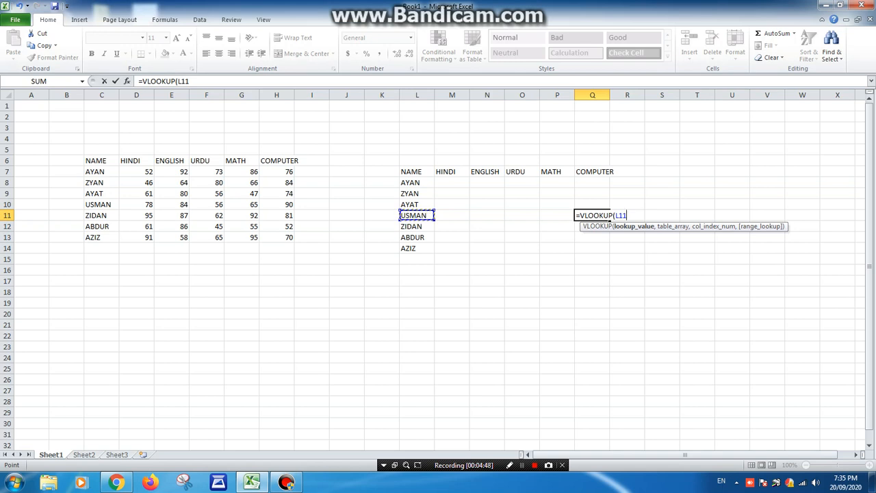
type(",")
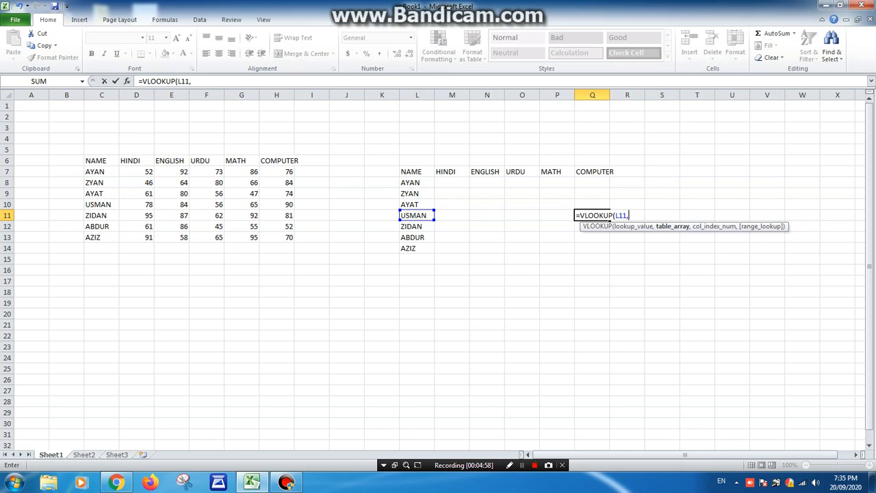
left_click_drag(87, 161, 293, 240)
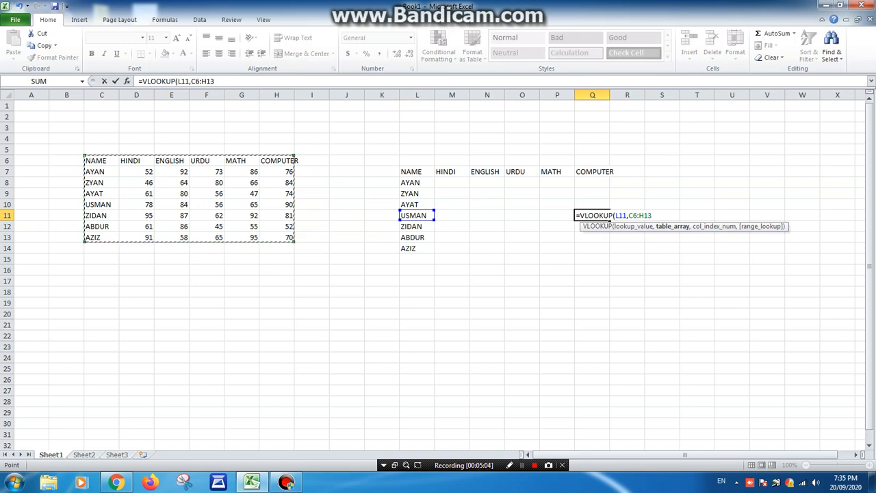
type(",")
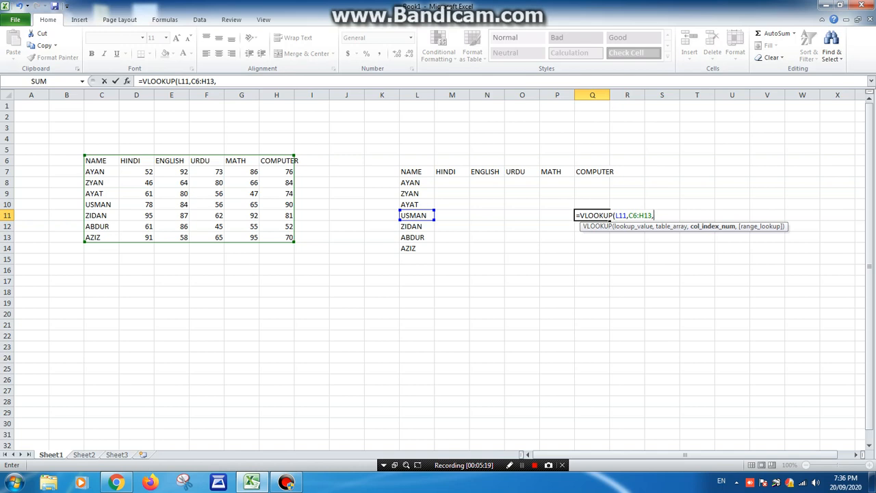
- Complete the VLOOKUP in Q11 with column index 6 and match type 0, and fill it down to Q14
type("6,")
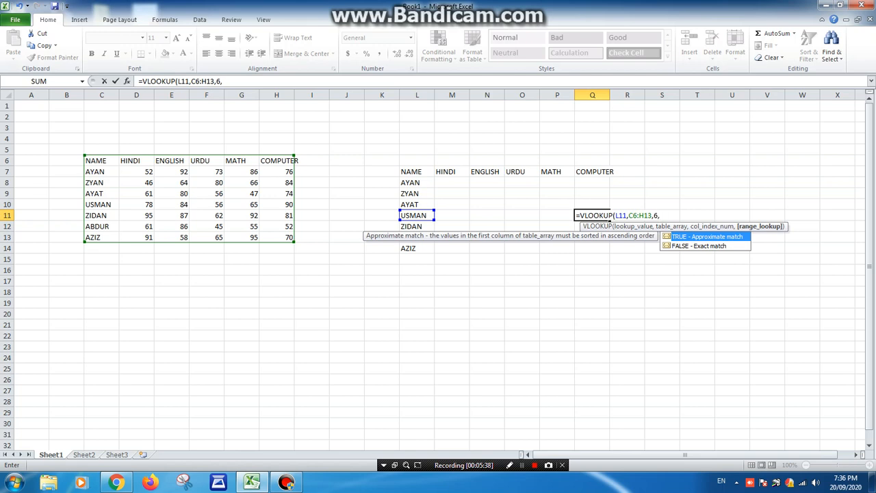
key("Down")
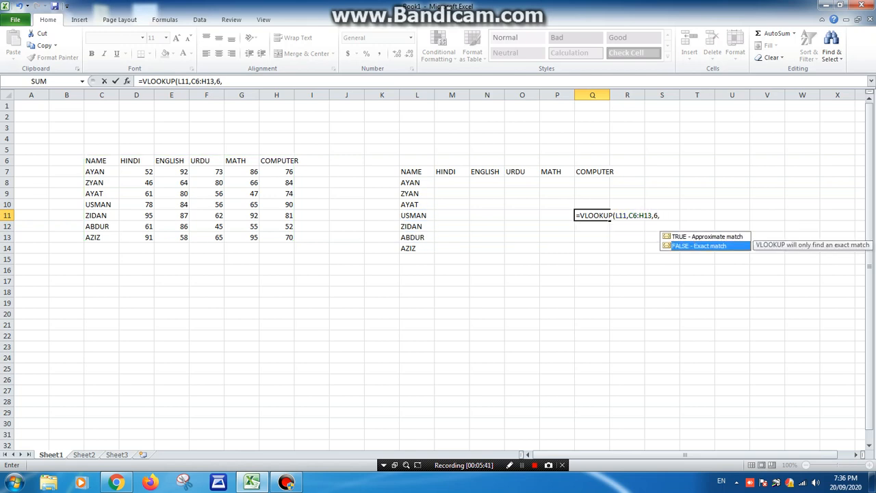
type("0")
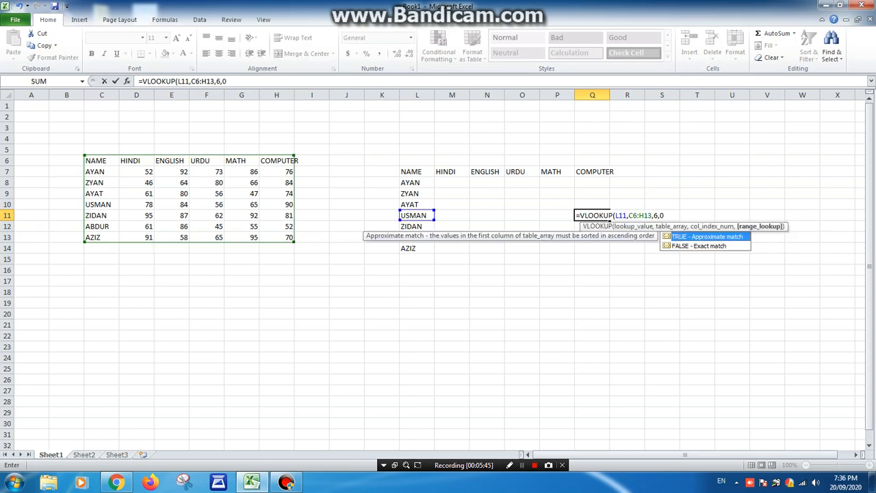
type(")")
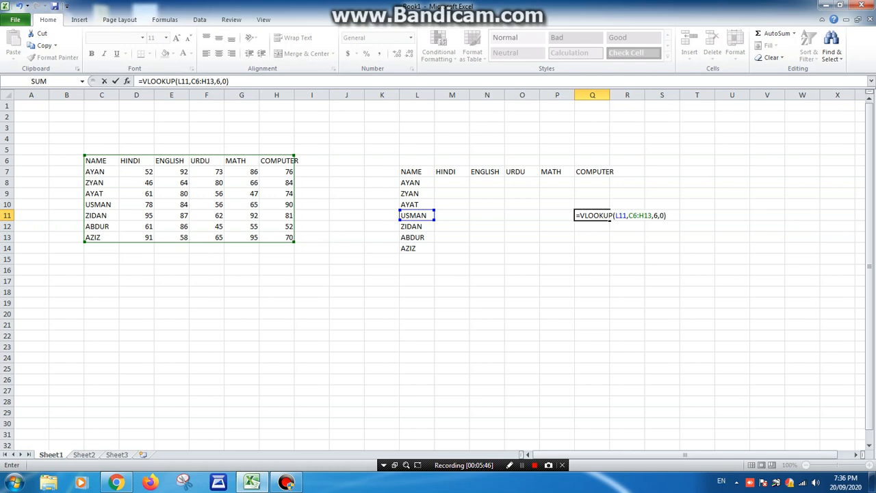
key("Return")
key("Up")
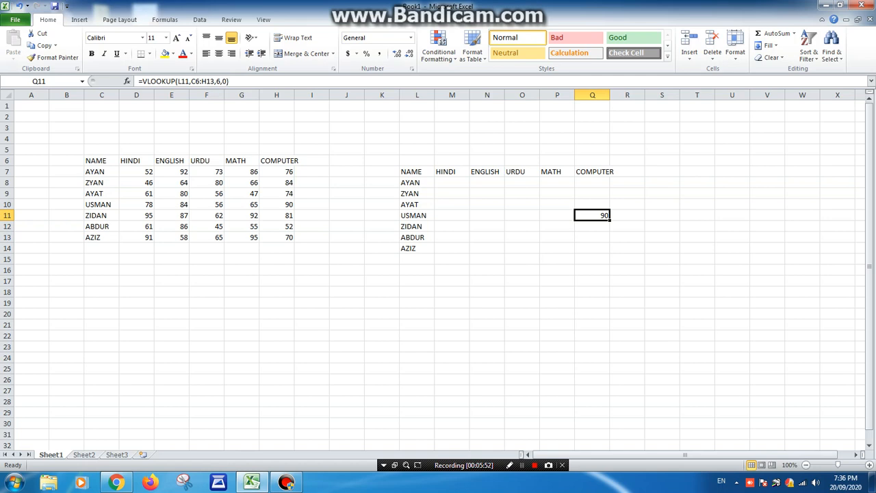
left_click_drag(610, 220, 609, 253)
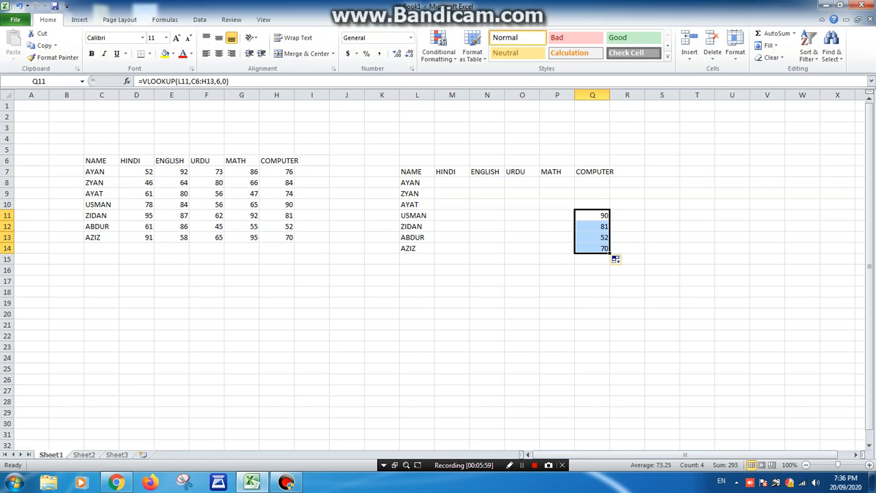
- Start a VLOOKUP formula in cell N9, in the ENGLISH column of the new table
left_click(487, 183)
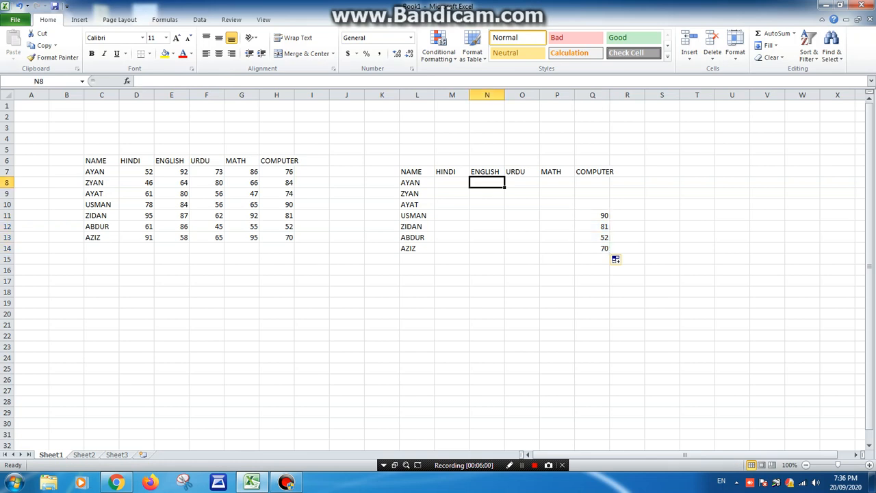
left_click(487, 193)
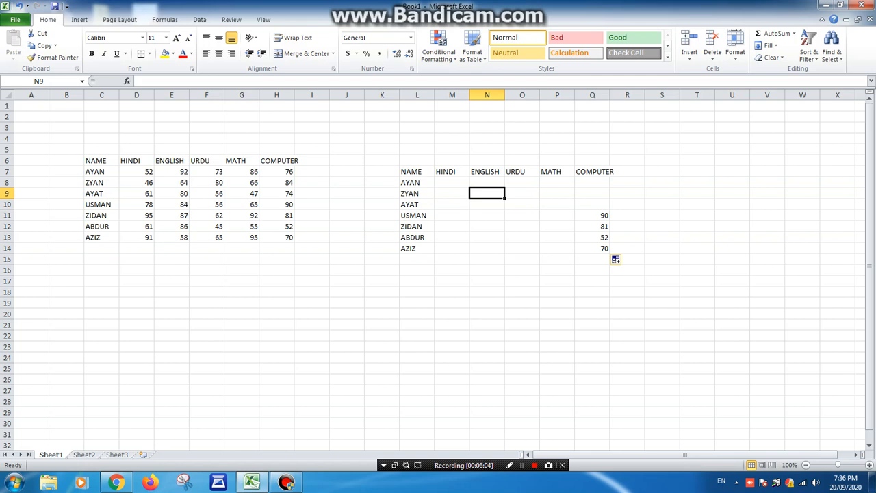
type("=V")
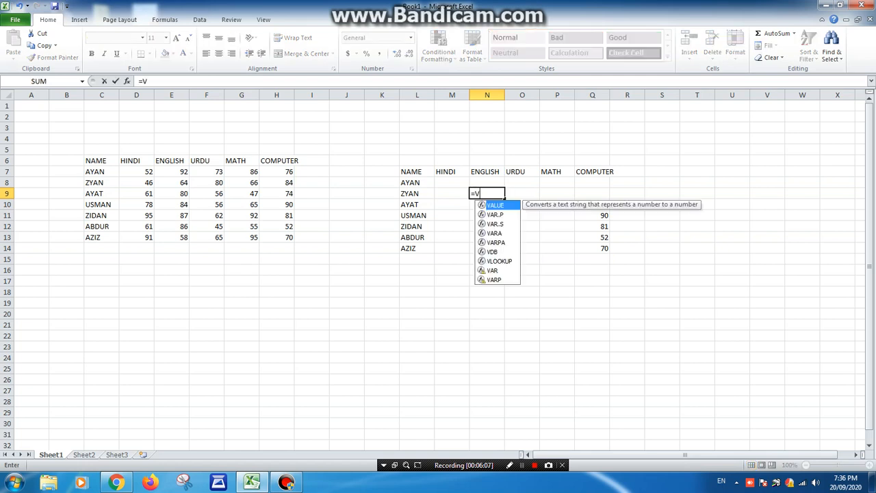
key("Down")
key("Down")
key("Down")
key("Down")
key("Down")
key("Down")
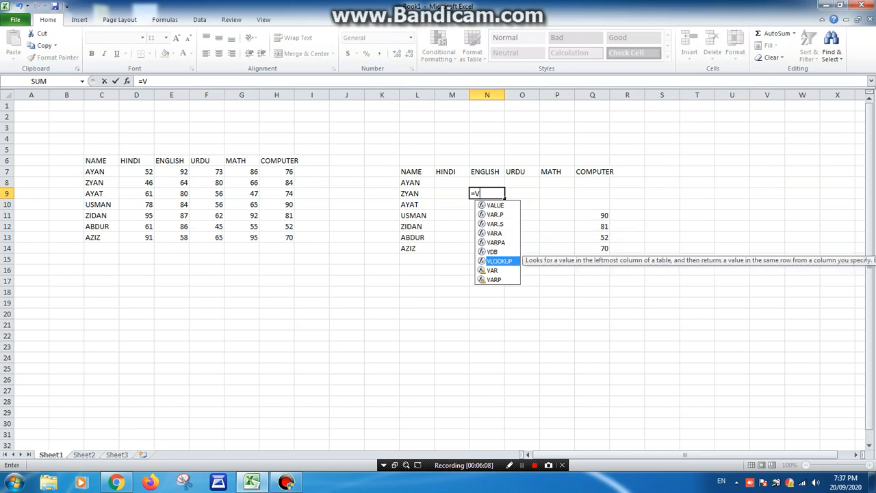
key("Tab")
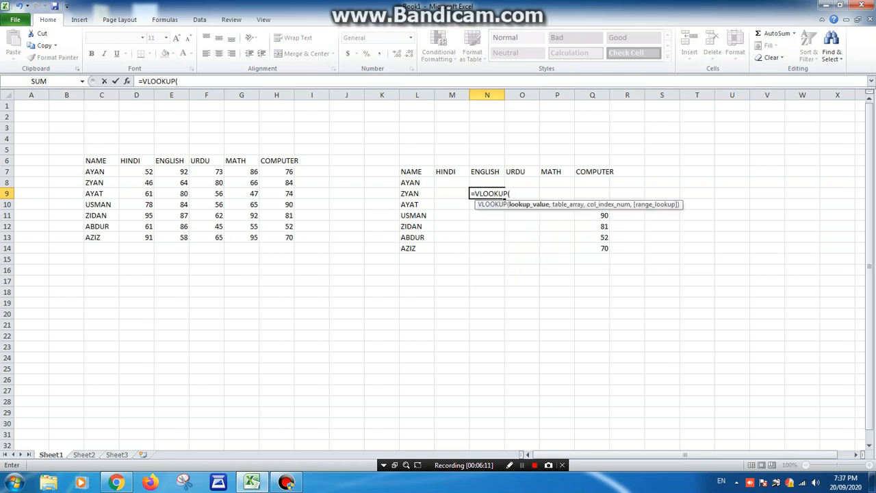
- Set the lookup value of the N9 formula to L9 and its table array to C6:H13
left_click(416, 193)
type(",")
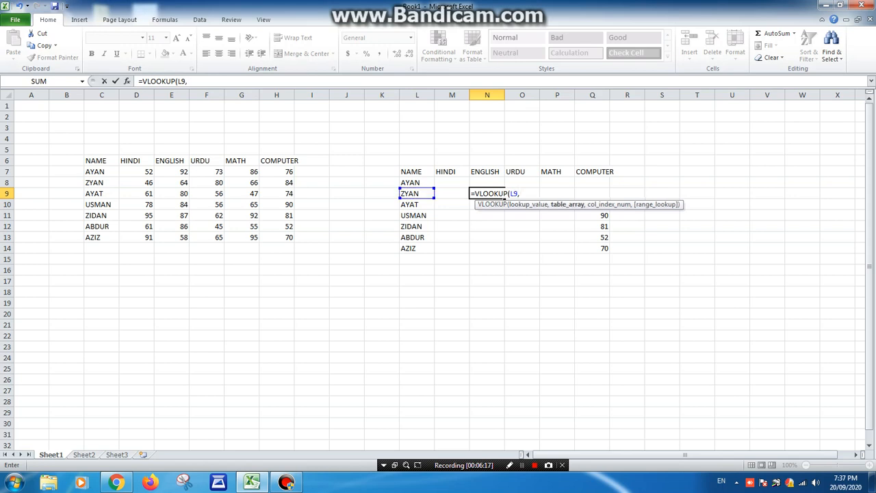
left_click(521, 465)
left_click_drag(96, 161, 293, 240)
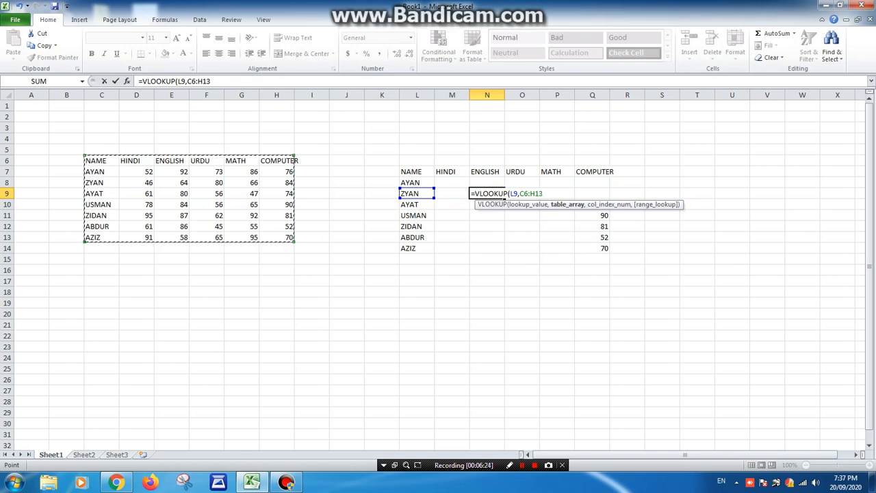
type(",")
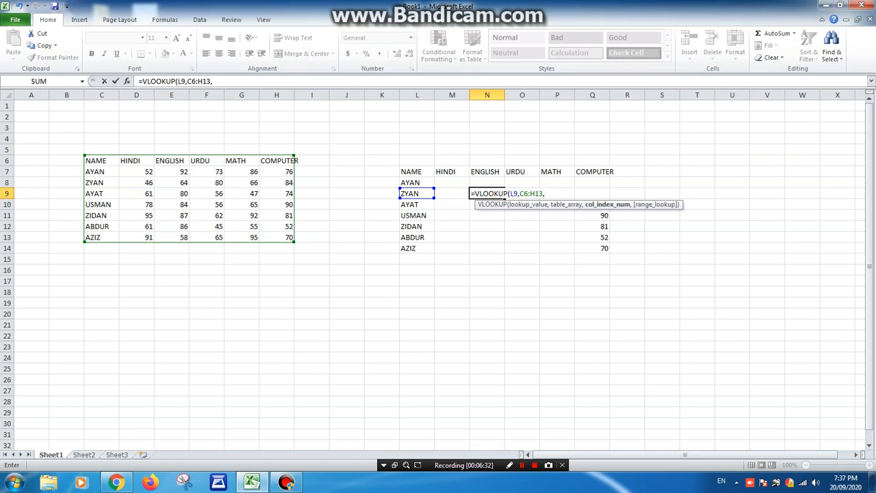
- Complete the VLOOKUP in N9 with column index 3 and match type 0, and check it against E8 in the original table
type("3,")
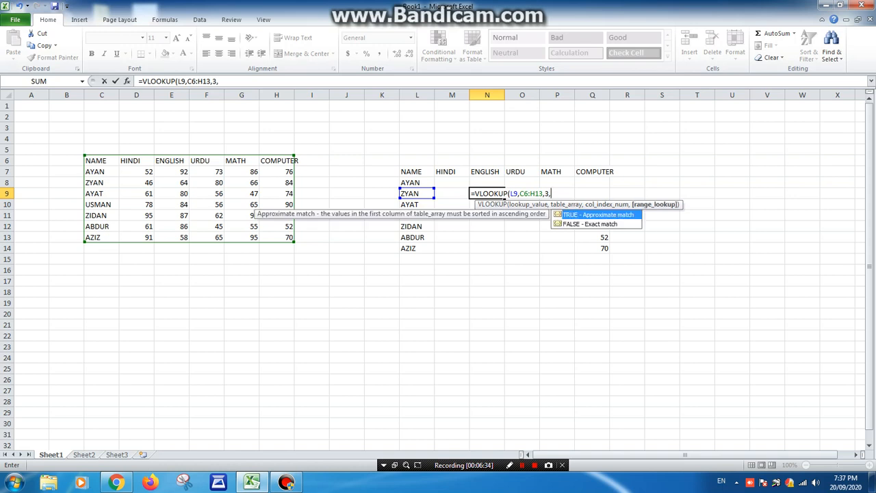
type("0)")
key("Return")
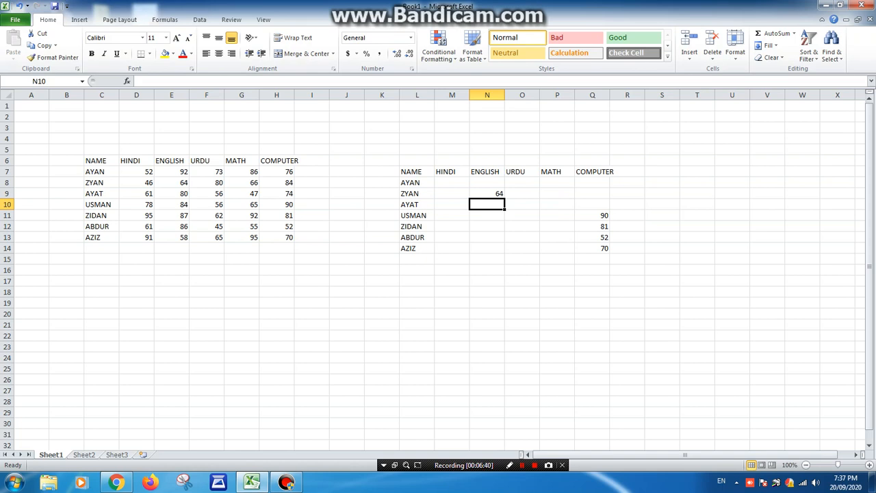
left_click(172, 183)
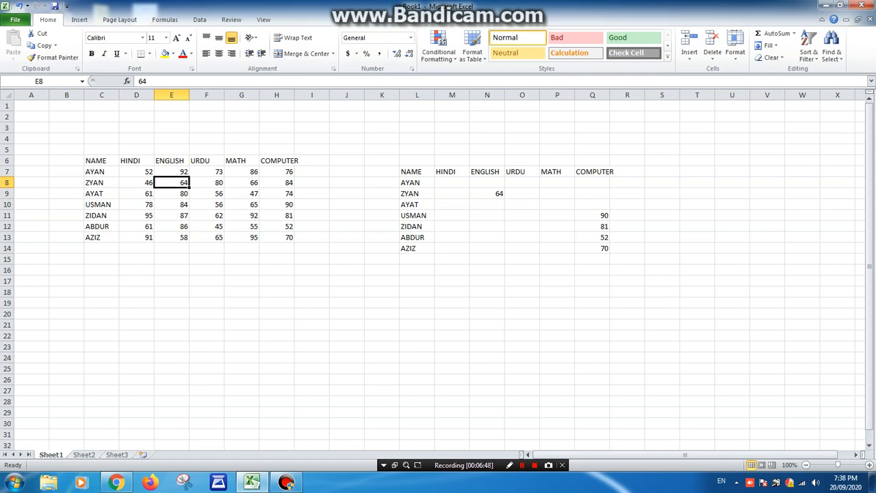
left_click(101, 302)
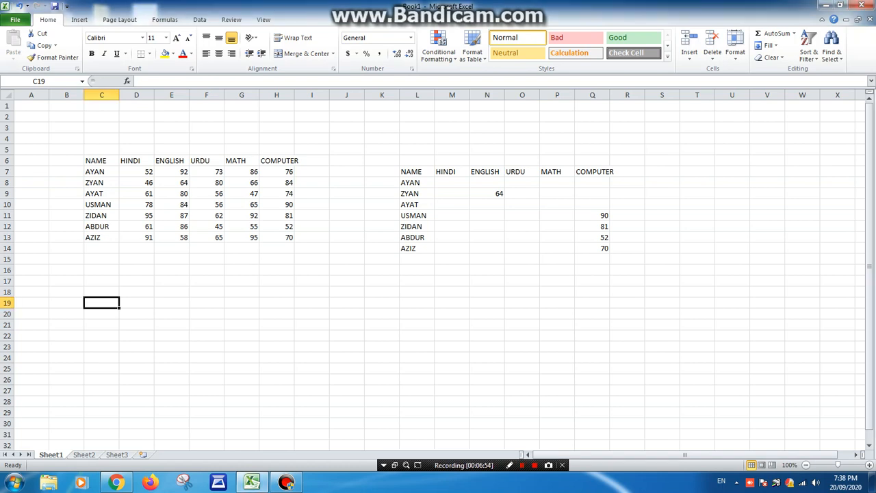
left_click(136, 292)
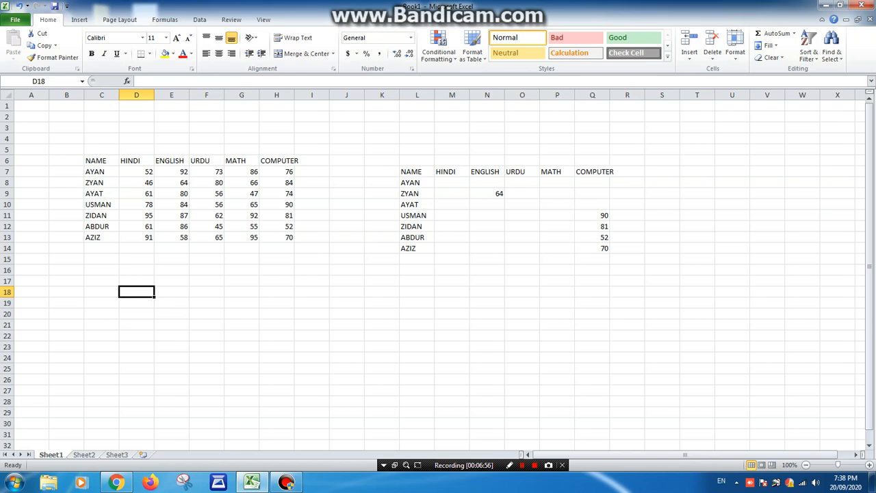
type("=")
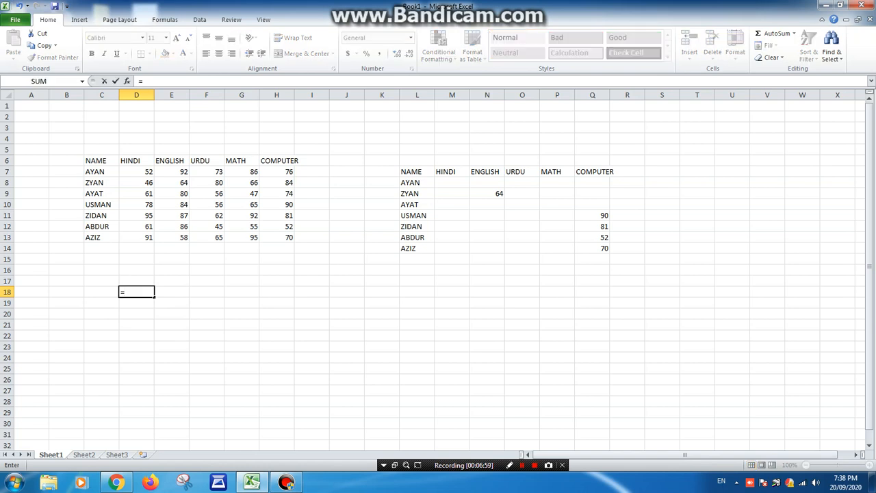
key("Escape")
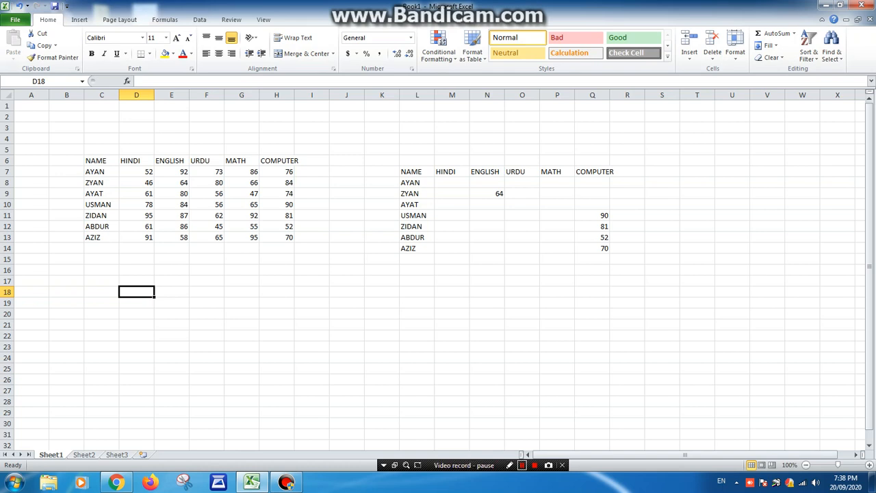
left_click(510, 466)
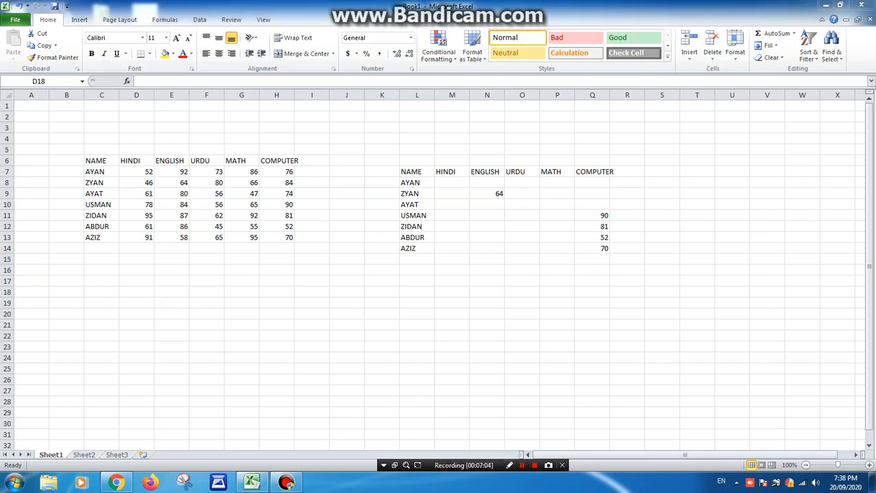